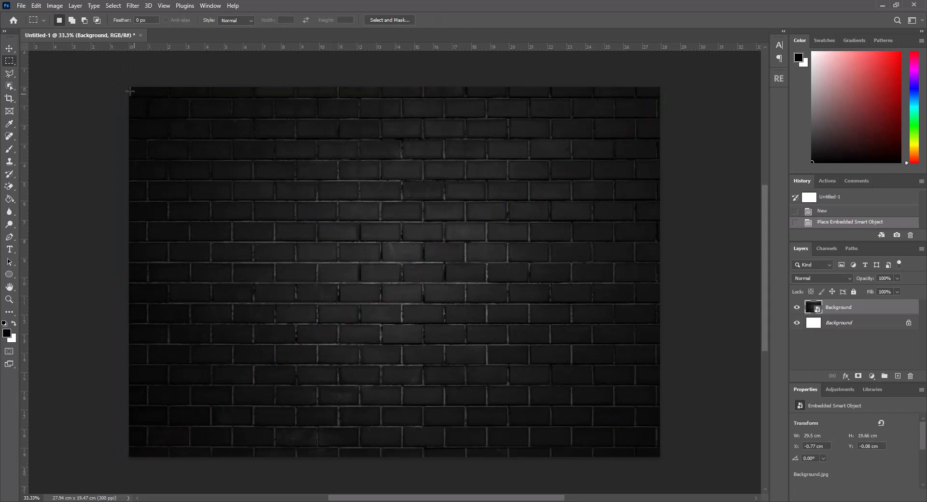
Step: Crop the image to the full canvas bounds, clear the selection, and delete the locked white Background layer
left_click_drag(127, 85, 661, 459)
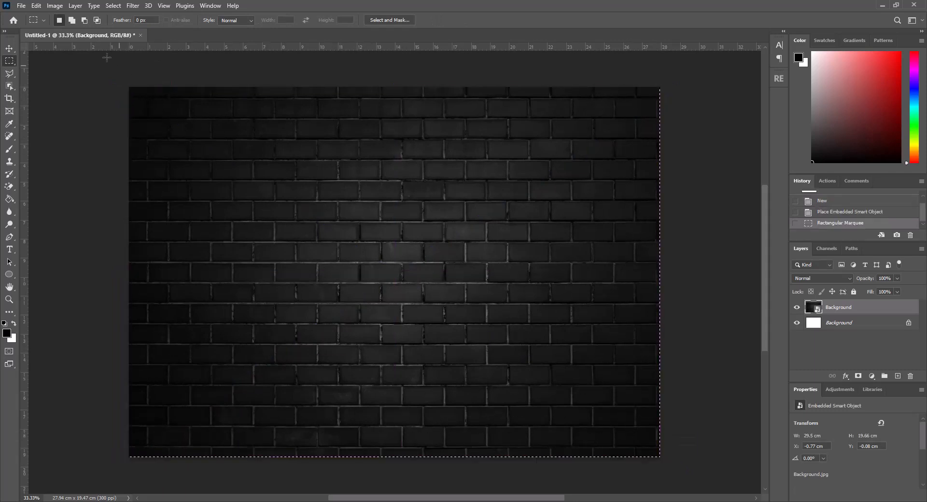
left_click(56, 7)
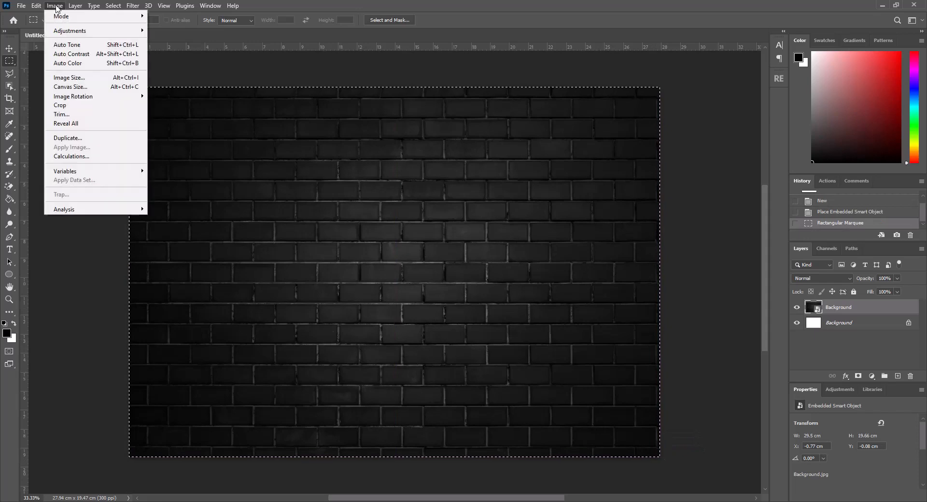
left_click(67, 105)
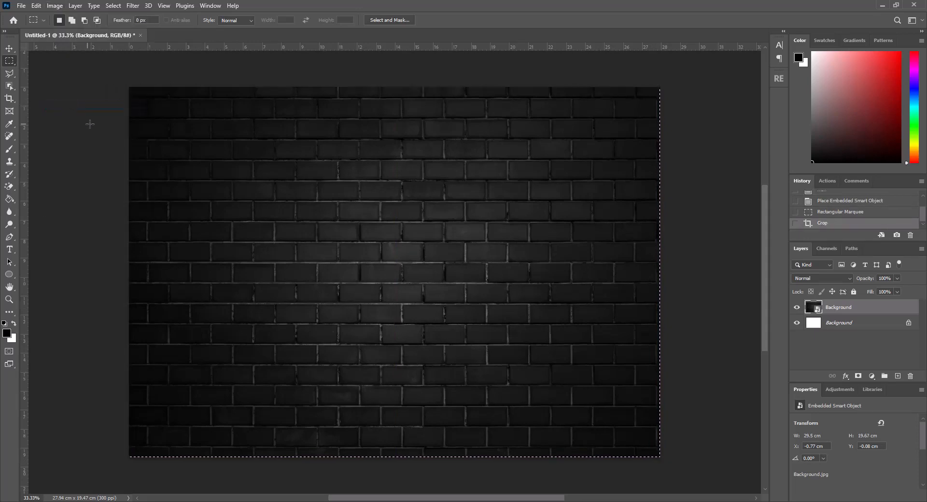
key("ctrl+d")
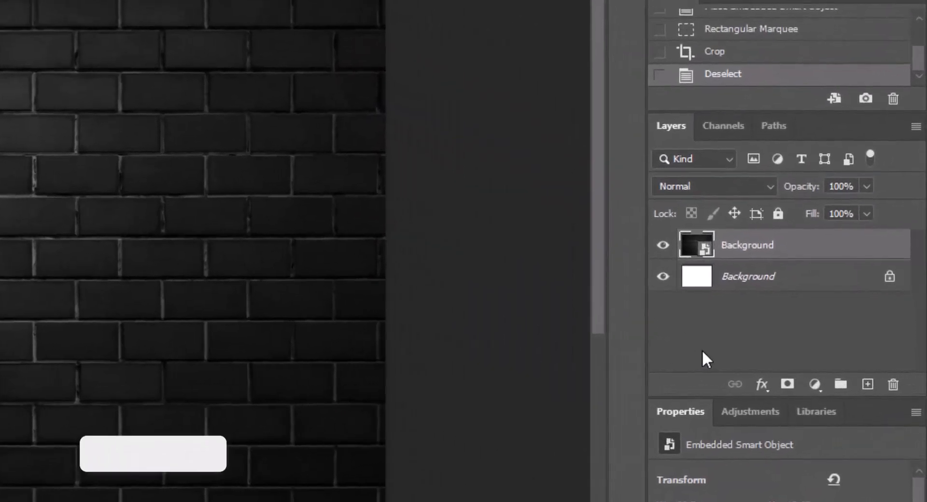
left_click_drag(714, 277, 892, 384)
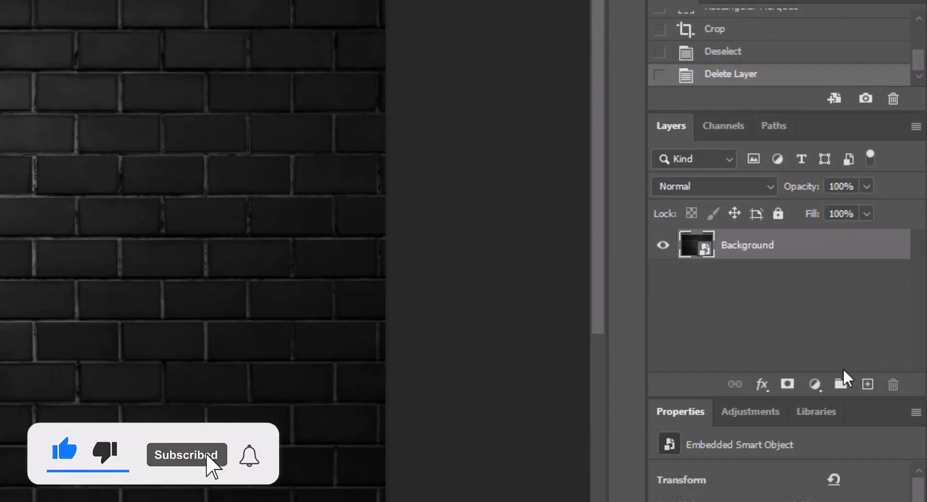
Step: Add a Levels adjustment layer above the brick wall with input levels 15, 0.9 and 225
left_click(816, 385)
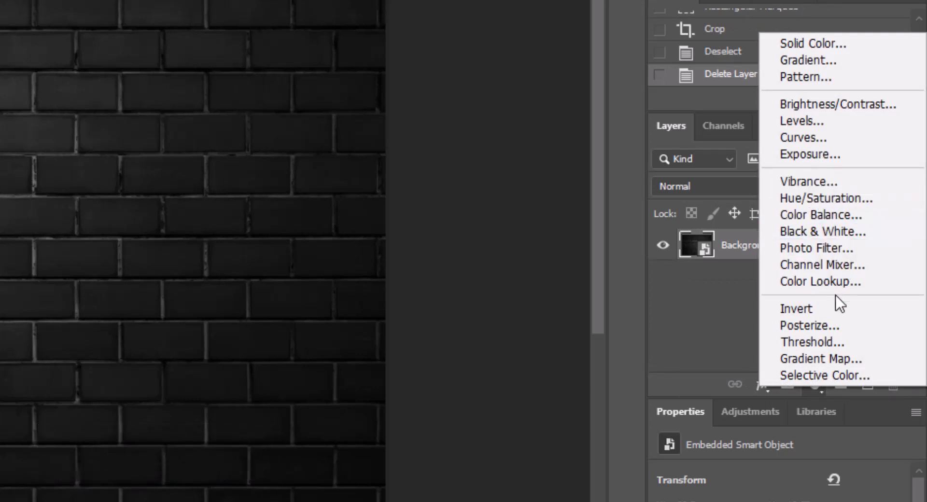
left_click(828, 124)
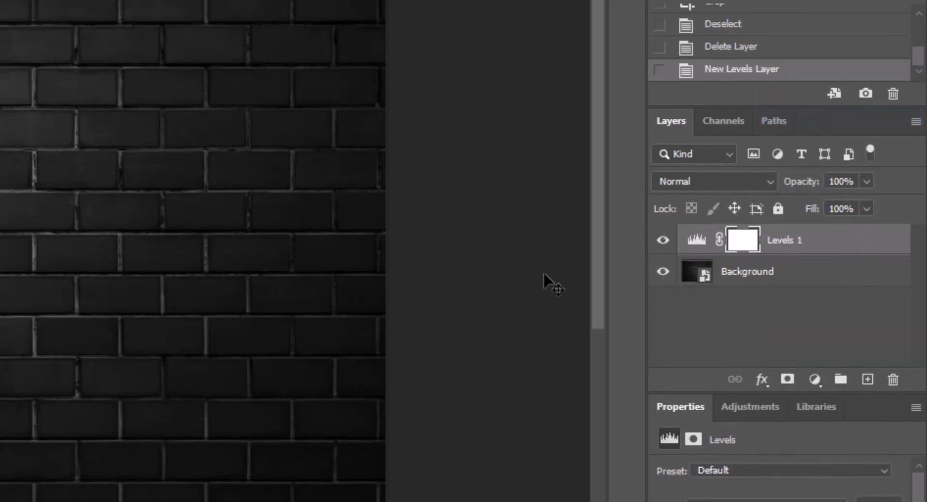
scroll(817, 452, "down", 5)
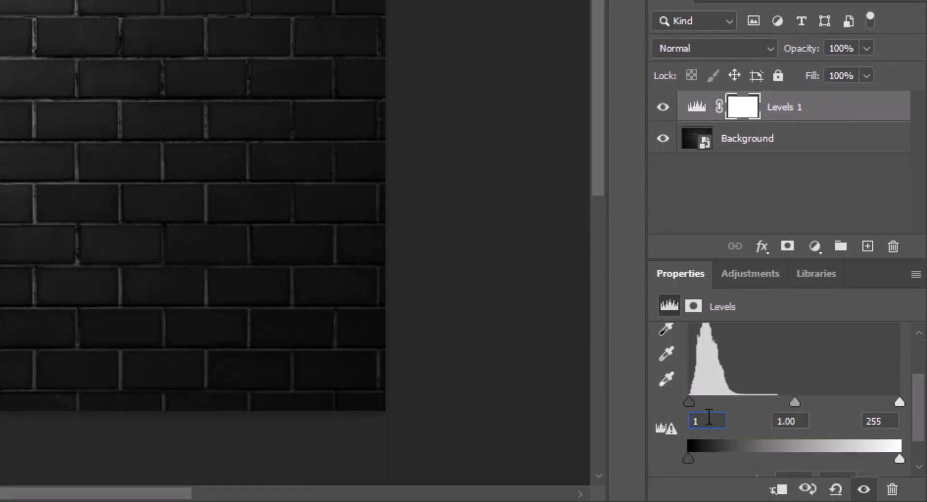
type("15")
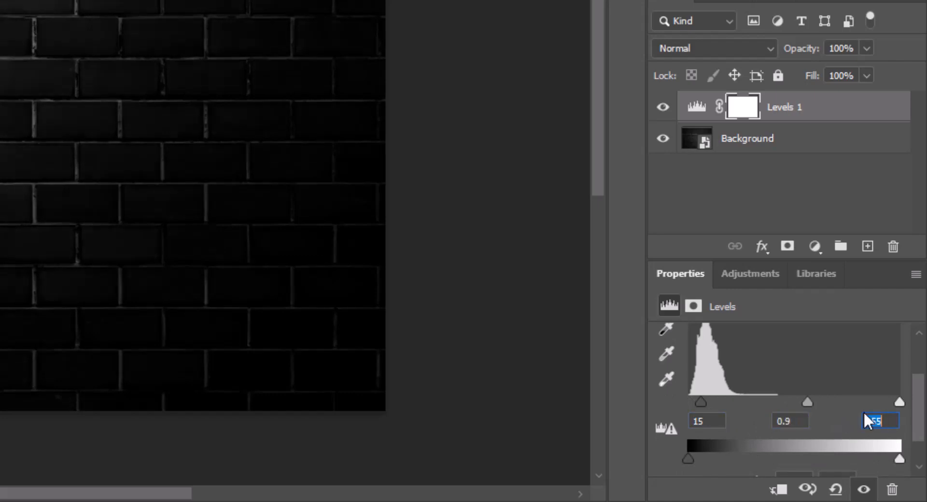
type("225")
Step: Undock the Properties panel and add a Brightness/Contrast adjustment layer with brightness 120 and contrast 20
left_click_drag(681, 273, 347, 132)
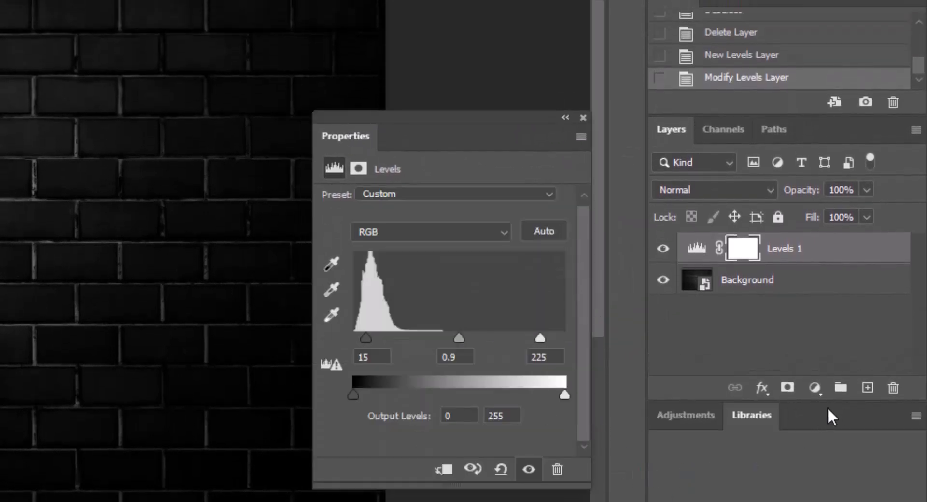
left_click(816, 389)
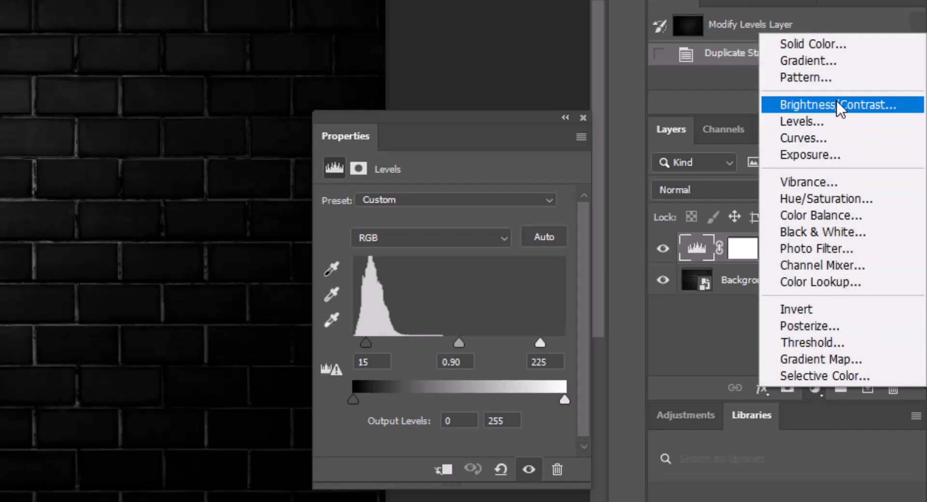
left_click(836, 100)
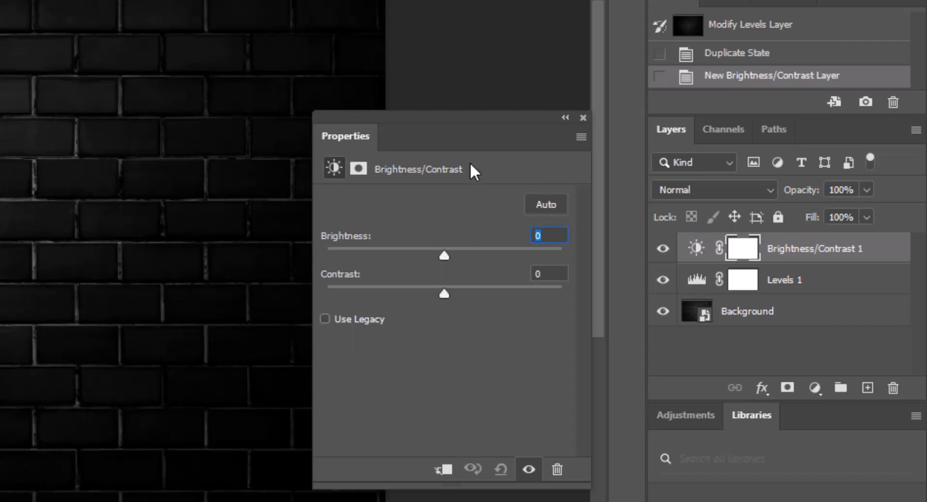
type("120")
key("Tab")
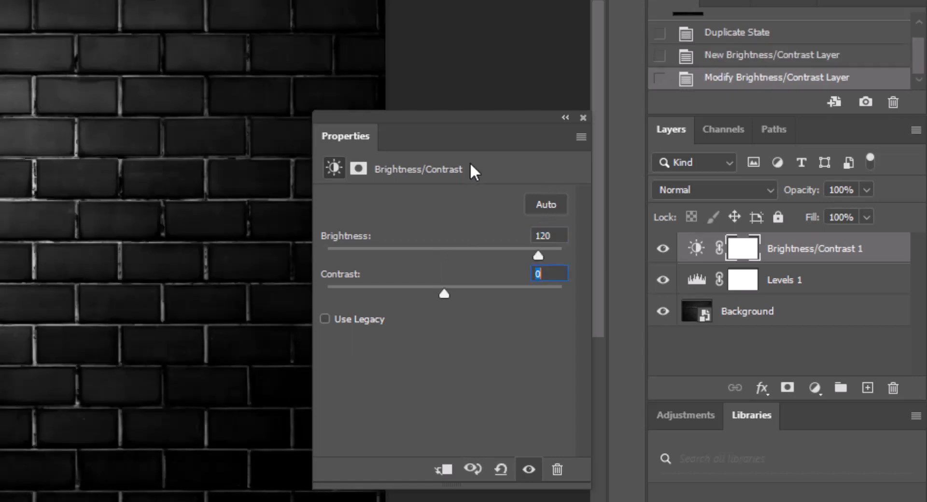
type("20")
key("Tab")
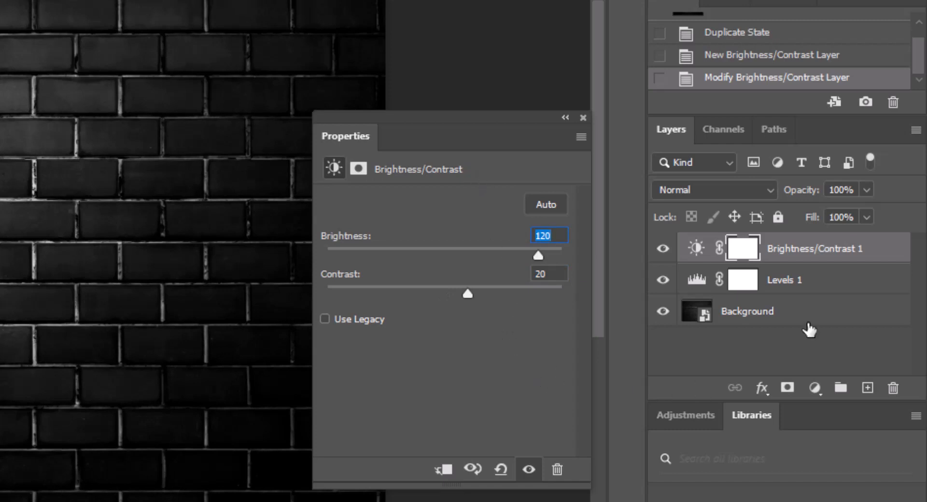
Step: Add a Vibrance adjustment layer with vibrance +60 and saturation 50
left_click(816, 389)
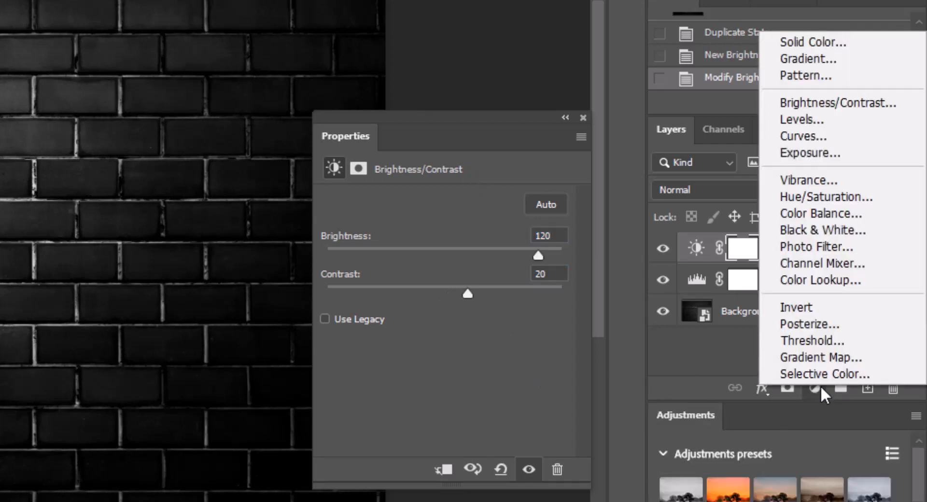
left_click(824, 182)
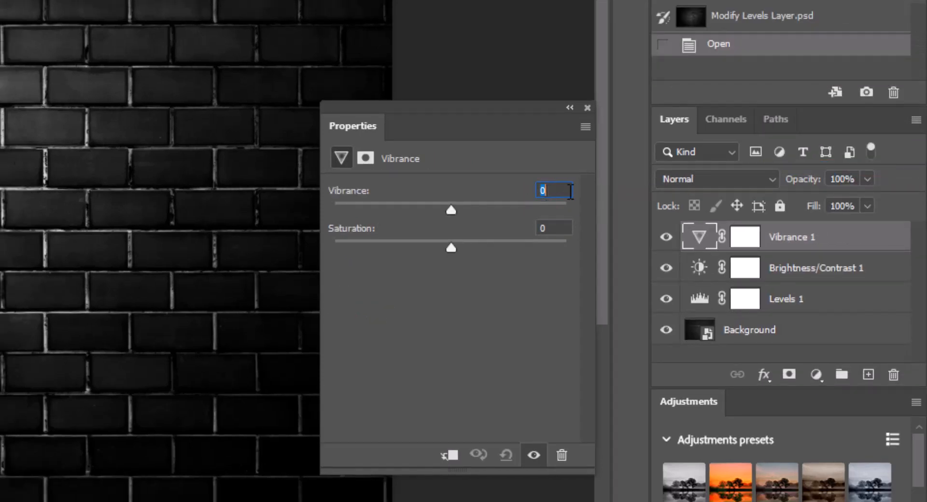
type("60")
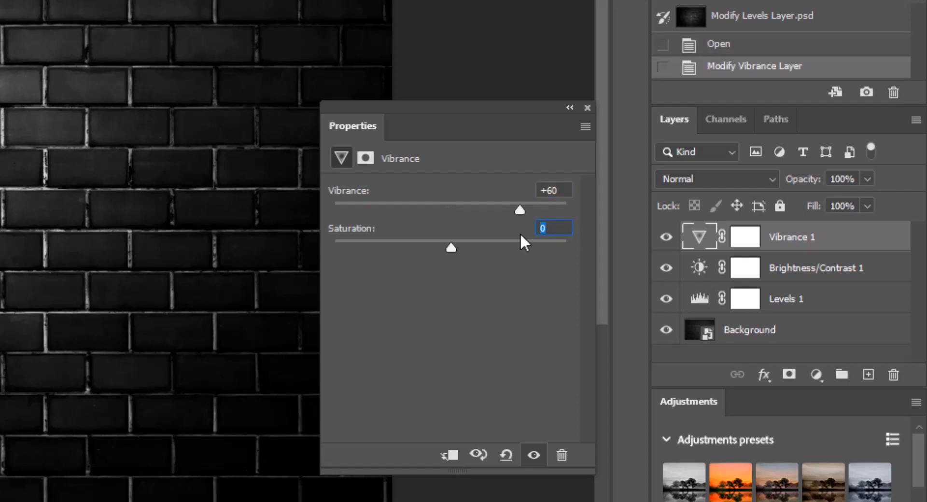
type("50")
left_click(568, 192)
Step: Group the Vibrance, Brightness/Contrast and Levels layers and name the group Adjustments
left_click(806, 300, "shift")
key("ctrl+g")
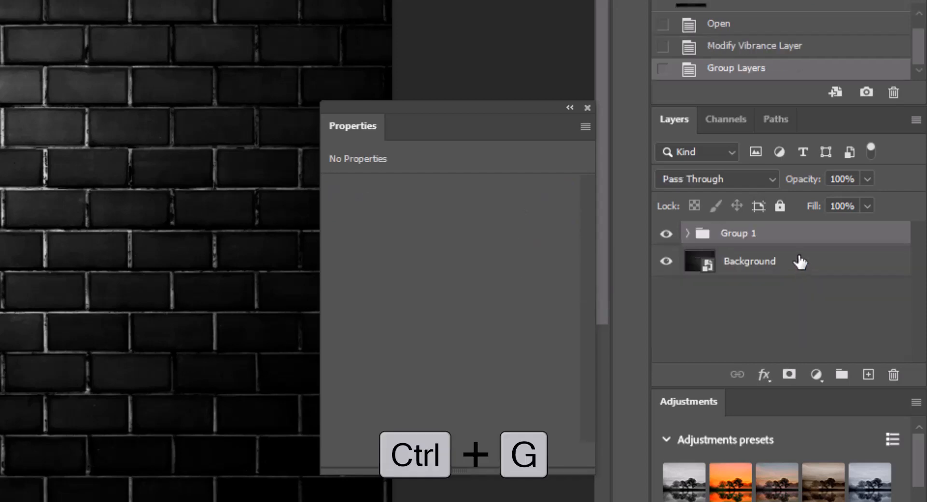
double_click(751, 235)
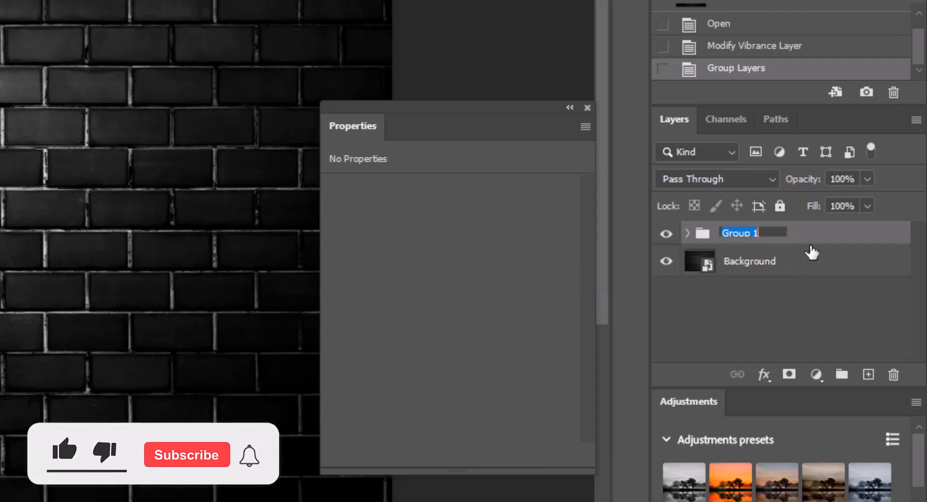
type("Adjustments")
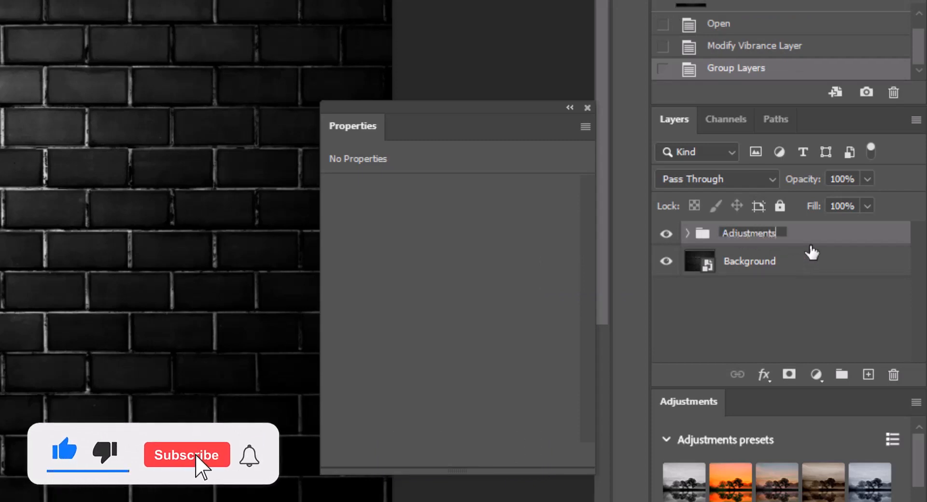
key("Return")
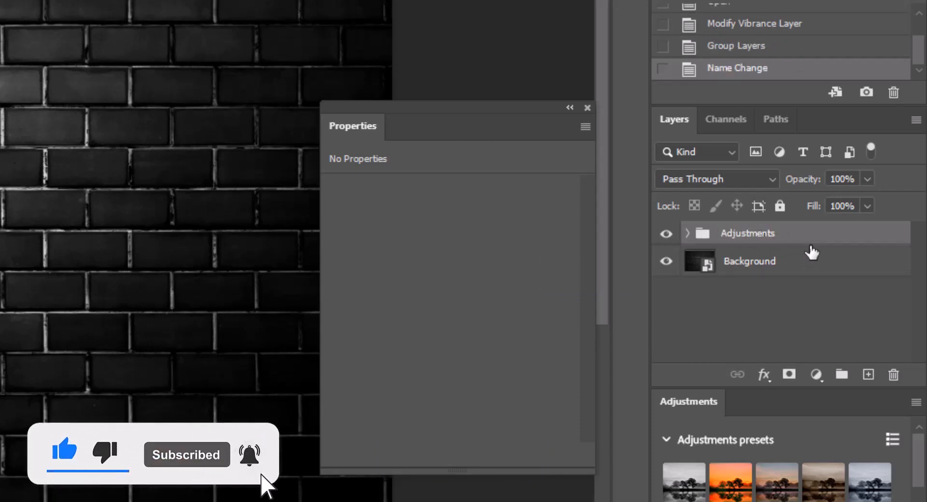
Step: Close the floating Properties panel and add a muted red Solid Color fill layer directly above the brick Background layer
left_click(809, 268)
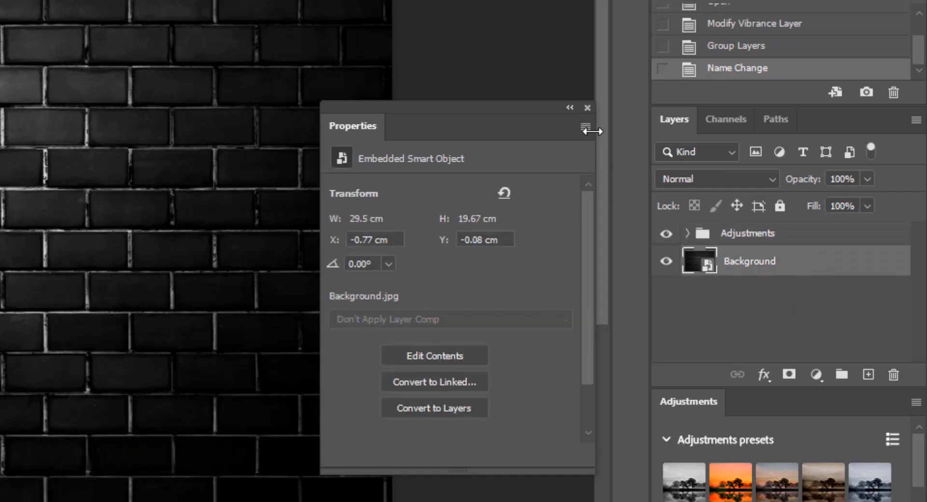
left_click(570, 107)
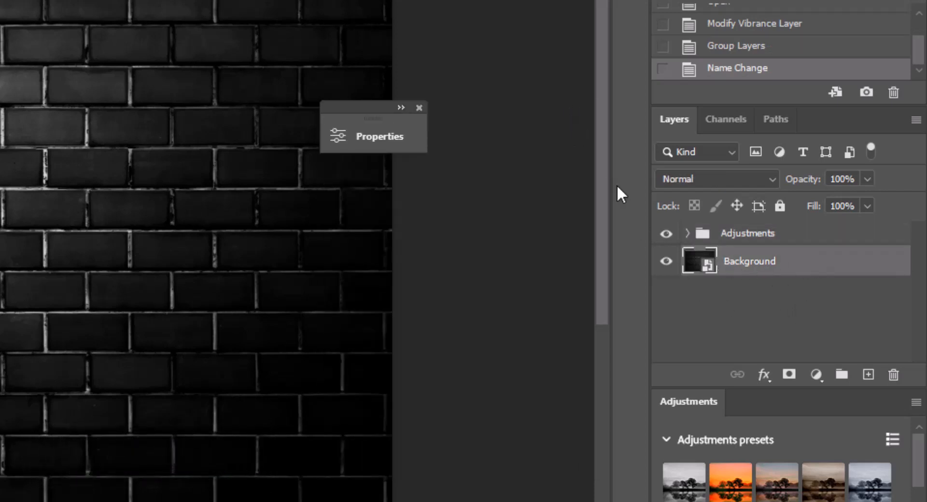
left_click(418, 107)
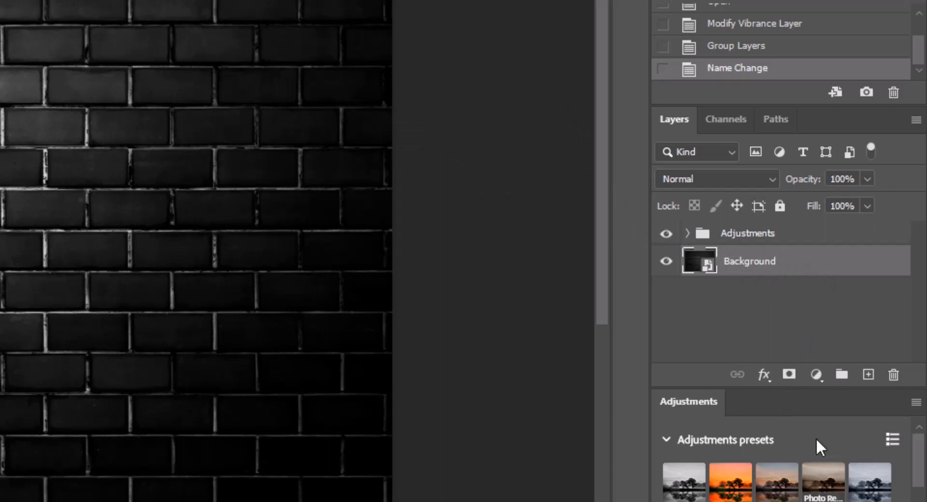
left_click(869, 375)
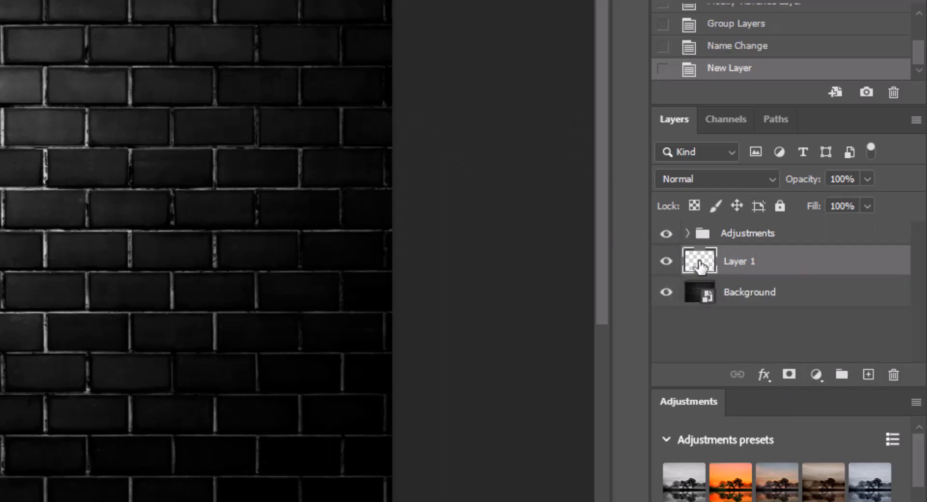
left_click(816, 375)
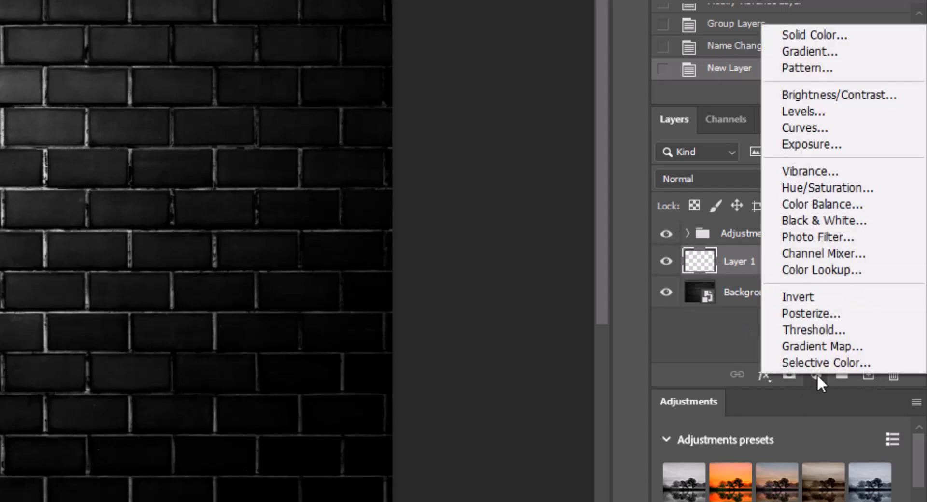
left_click(823, 39)
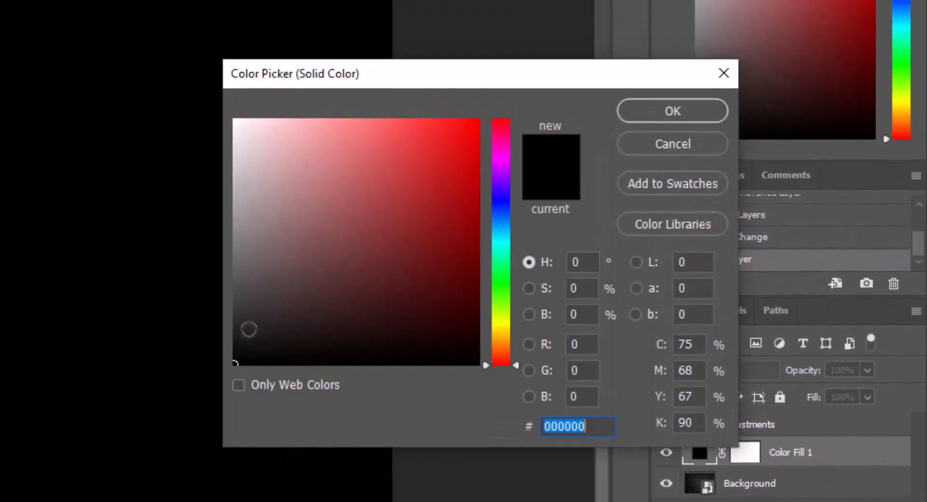
left_click_drag(444, 176, 368, 234)
left_click(669, 116)
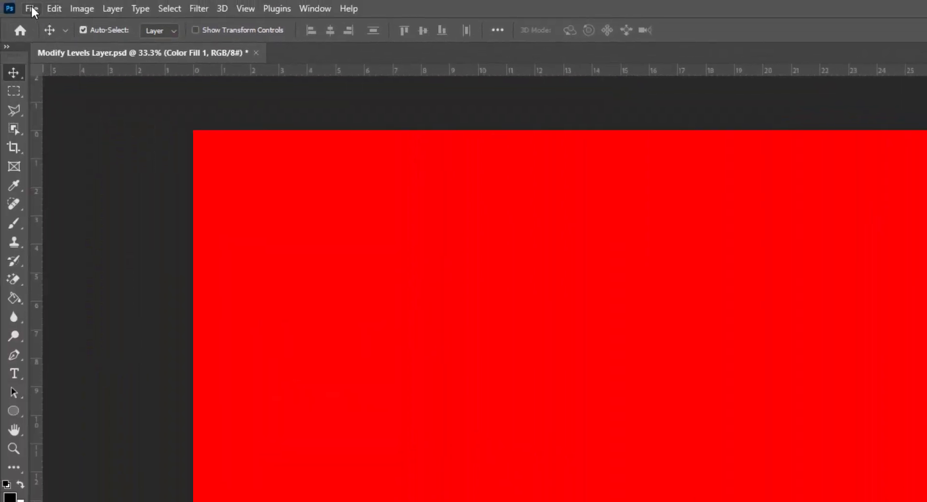
Step: Place the Glowing Neon Sign Effect image as an embedded object and enlarge it to about 125.5%, centred on the canvas
left_click(31, 9)
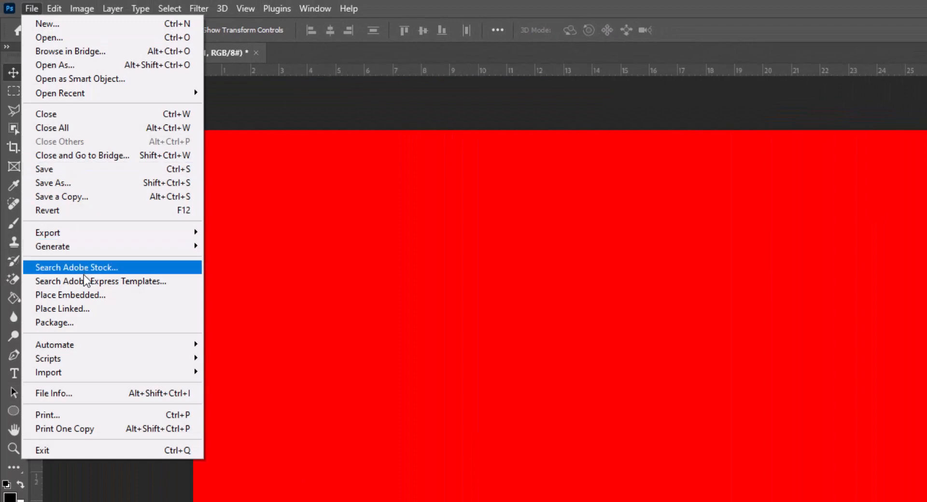
left_click(85, 295)
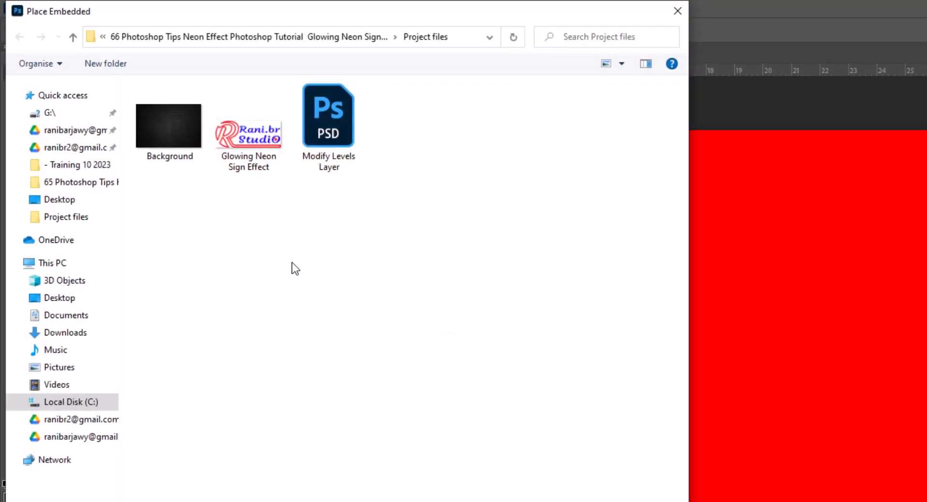
double_click(252, 141)
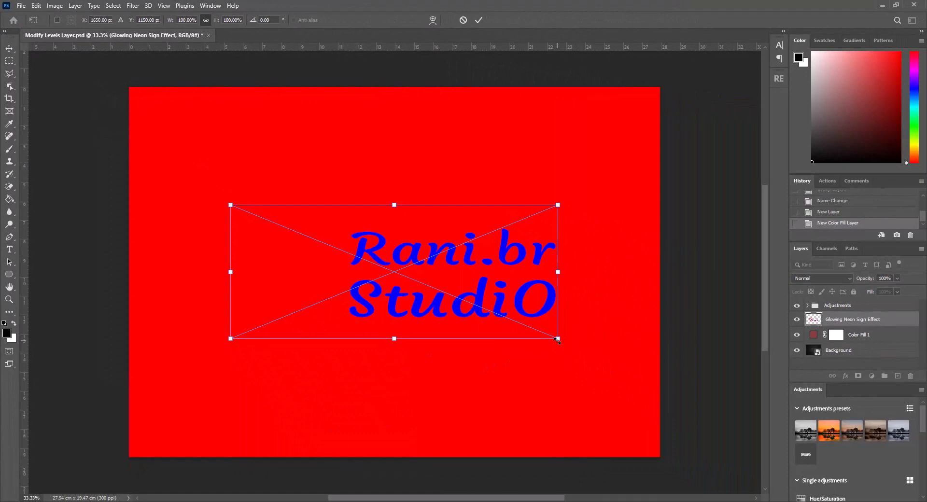
left_click_drag(557, 340, 641, 373)
left_click_drag(494, 330, 448, 316)
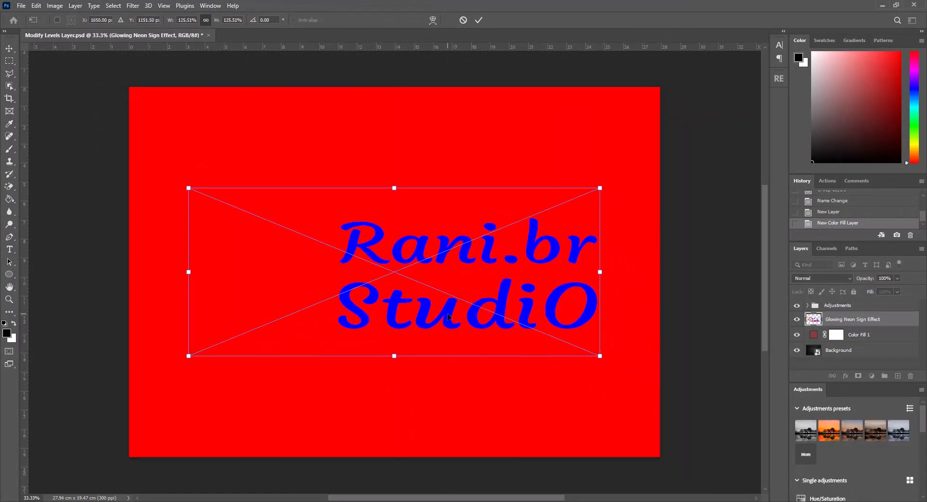
key("Return")
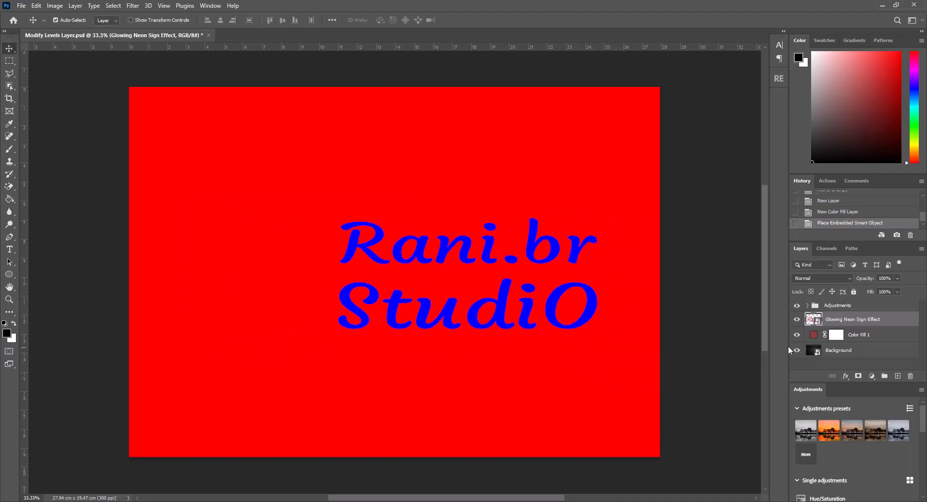
Step: Convert the Glowing Neon Sign Effect layer and the Color Fill 1 layer together into one smart object
key("shift")
left_click(865, 337, "shift")
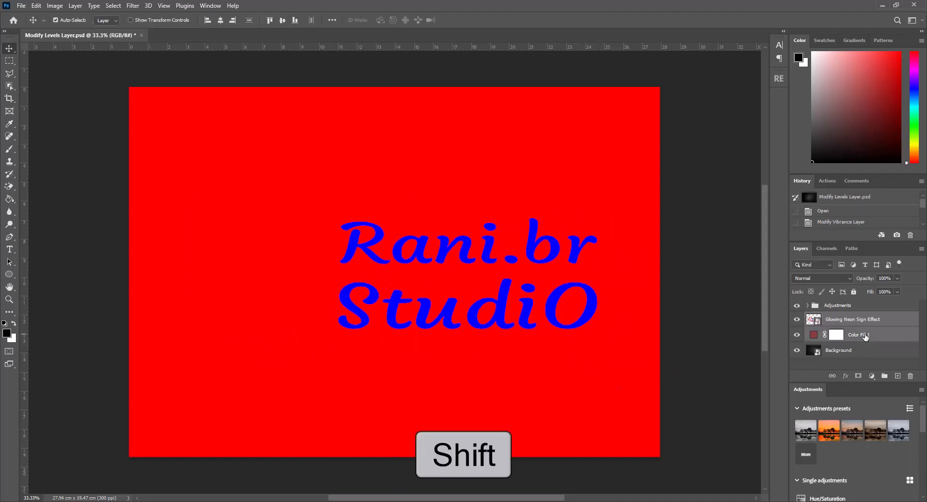
right_click(866, 337)
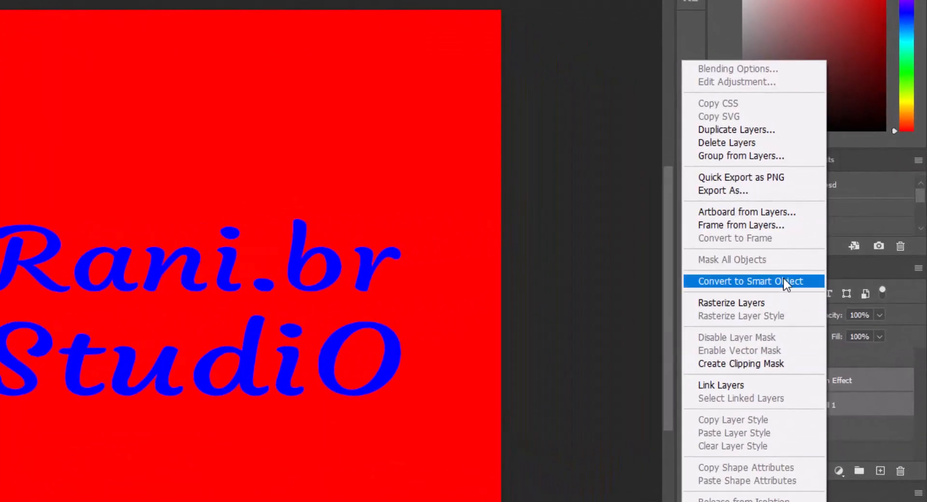
left_click(784, 280)
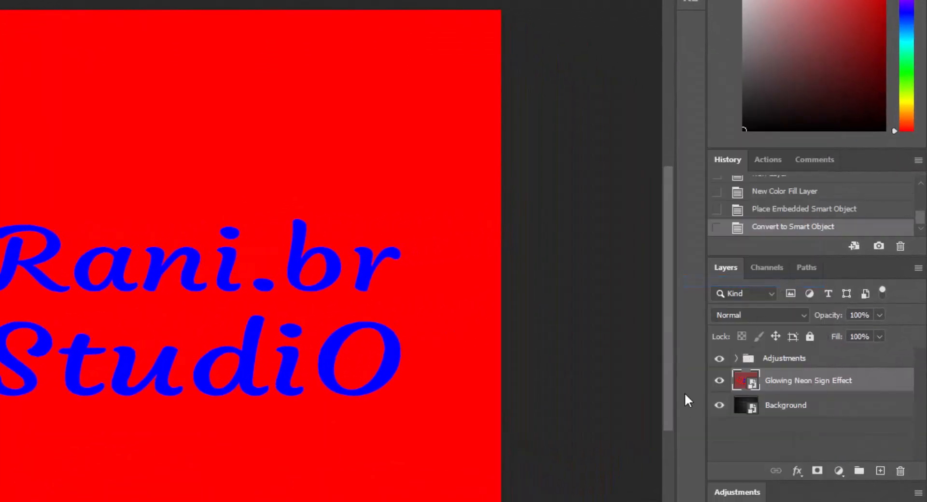
Step: Open the new smart object's contents, delete the Color Fill 1 layer, and save the contents before returning to Modify Levels Layer.psd
double_click(746, 381)
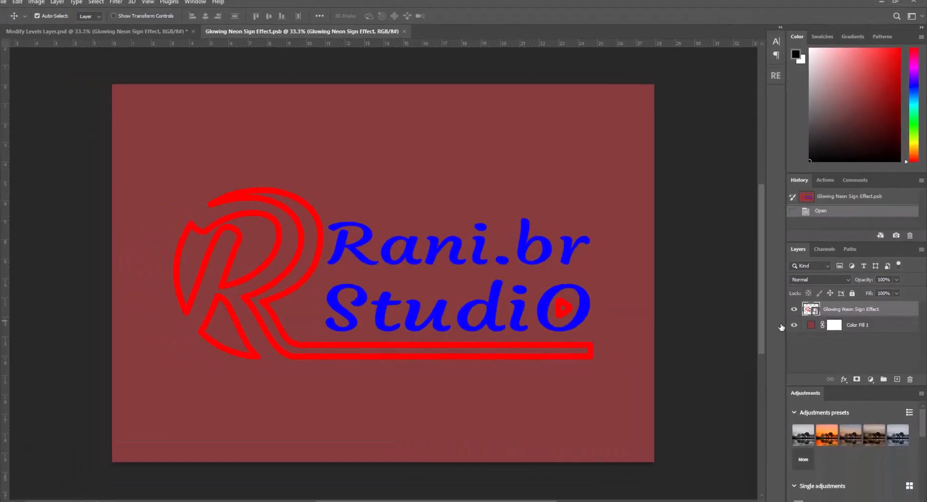
left_click(812, 322)
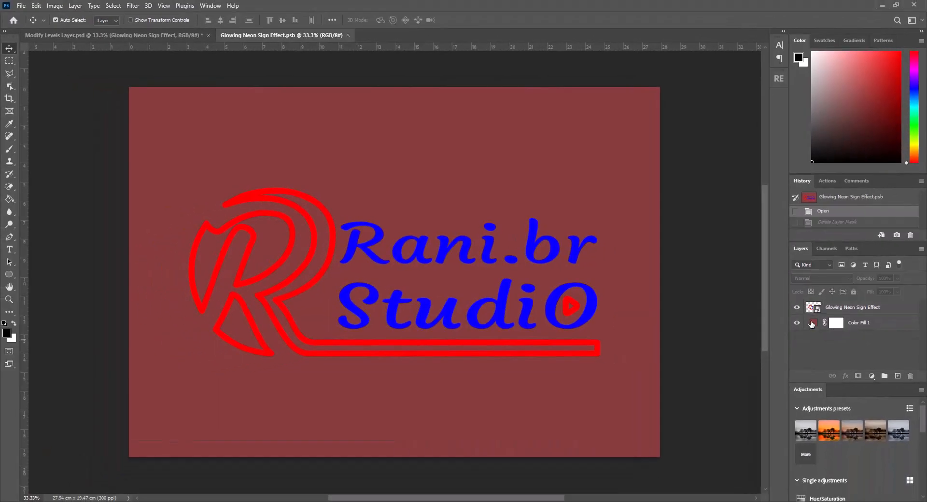
left_click_drag(813, 324, 910, 380)
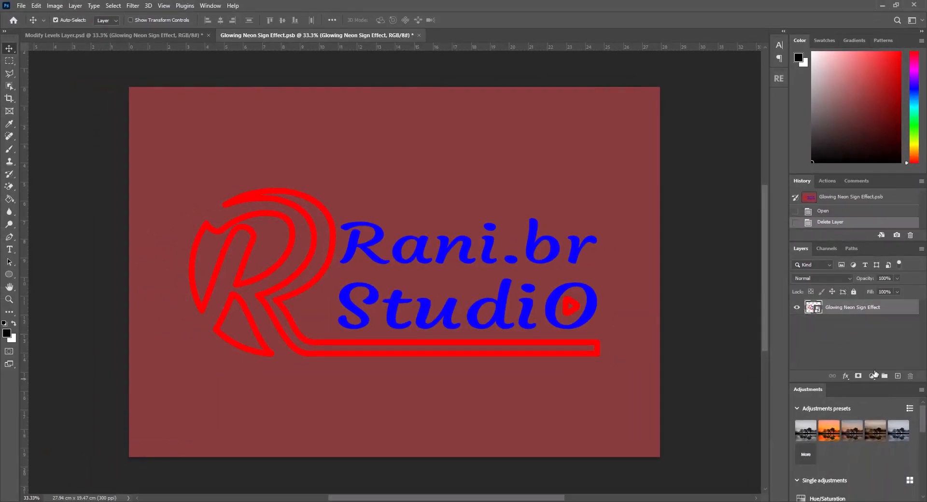
left_click(23, 6)
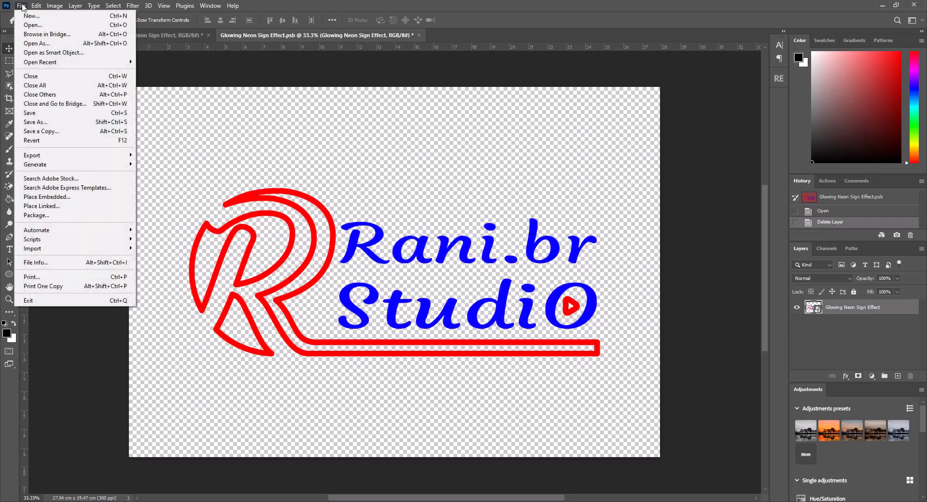
left_click(44, 115)
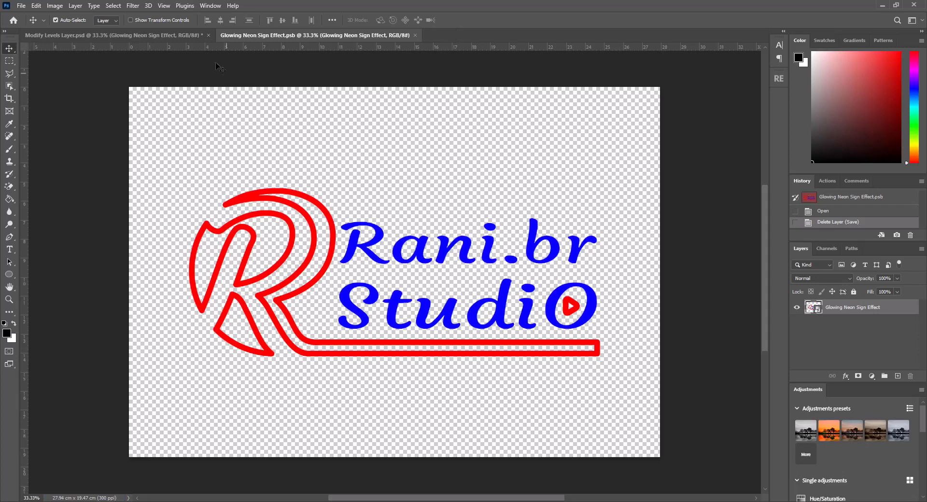
left_click(173, 31)
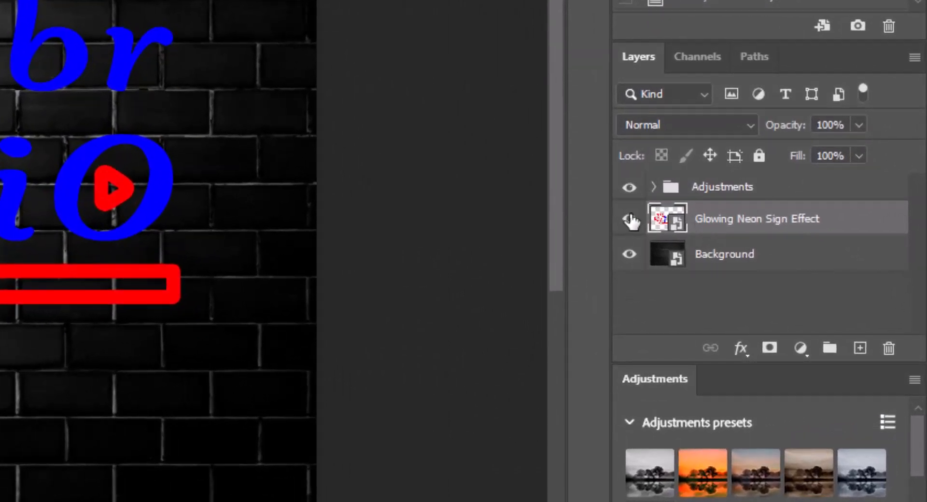
Step: Hide the Glowing Neon Sign Effect layer and duplicate it three times
left_click(629, 220)
key("ctrl+j")
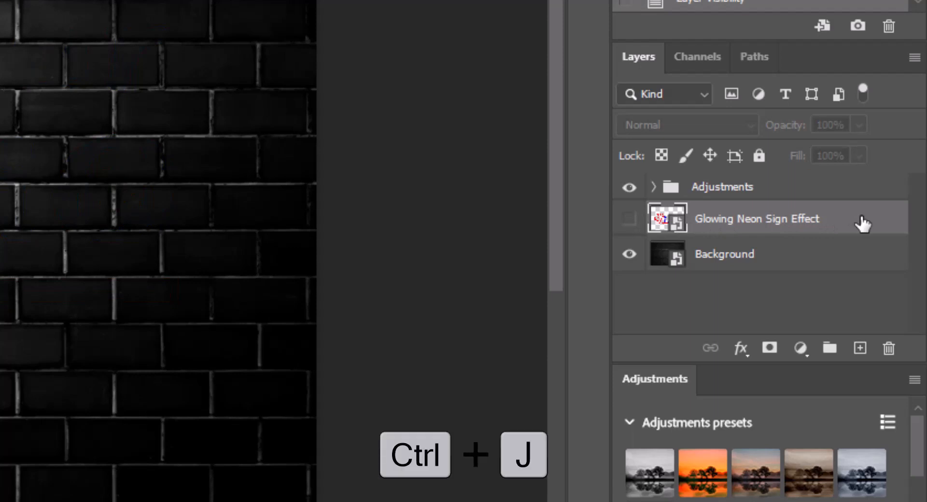
key("ctrl+j")
key("ctrl+j")
key("ctrl+j")
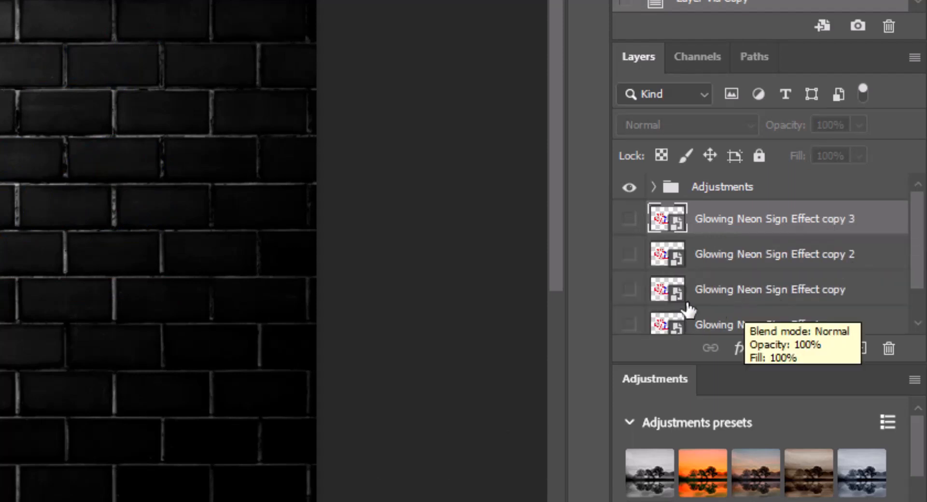
Step: Show the Glowing Neon Sign Effect copy layer and apply a Gaussian Blur with a radius of 20 pixels
left_click(629, 290)
left_click(770, 290)
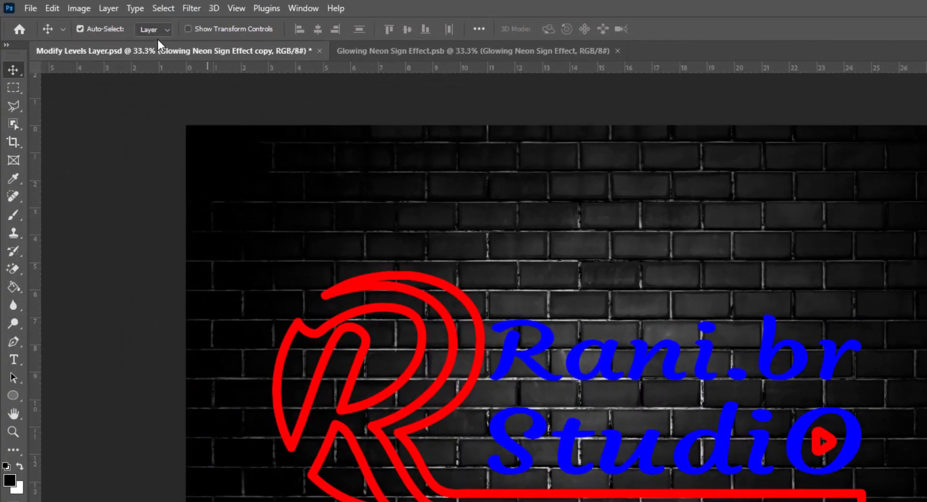
left_click(191, 8)
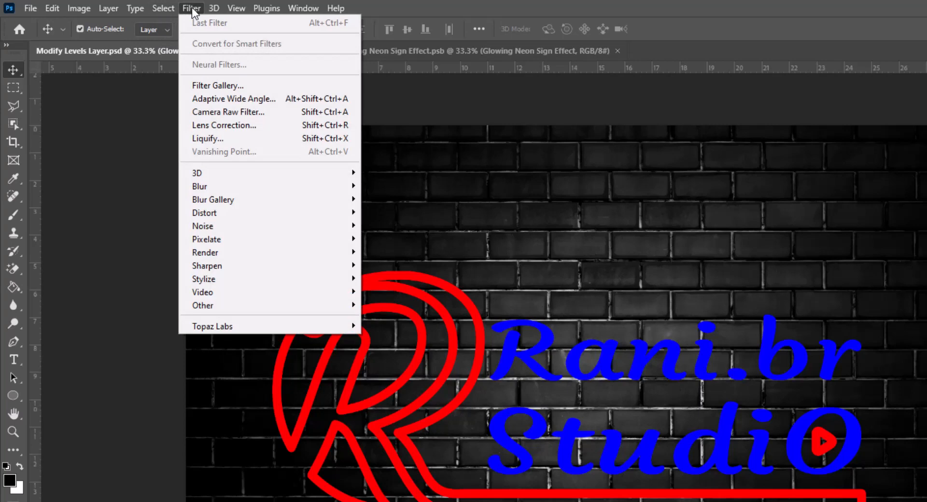
mouse_move(227, 186)
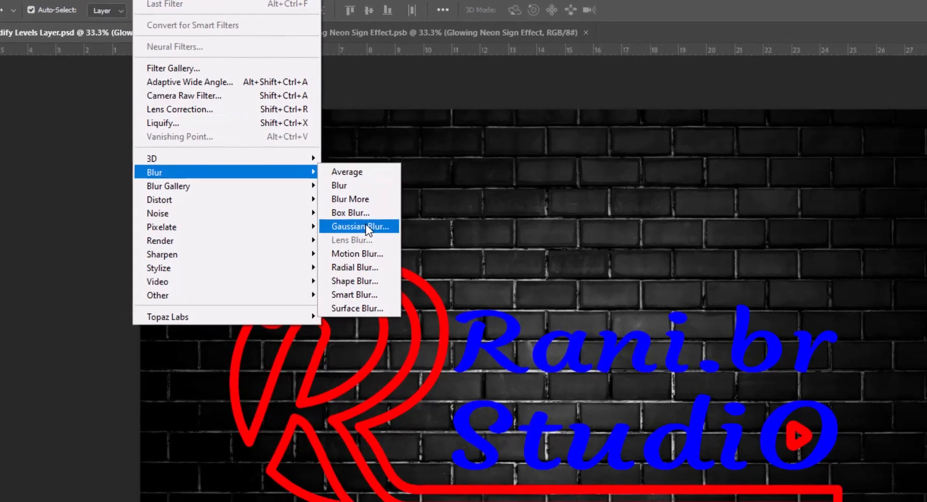
left_click(366, 226)
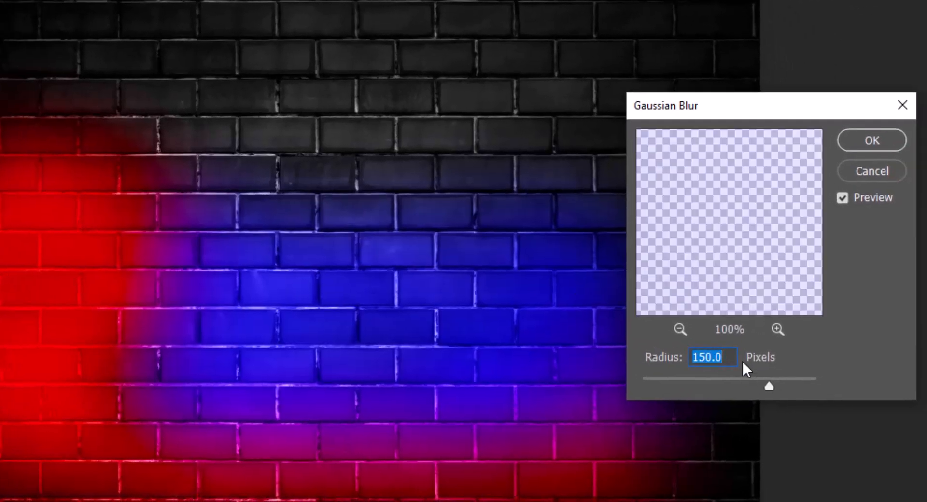
type("20")
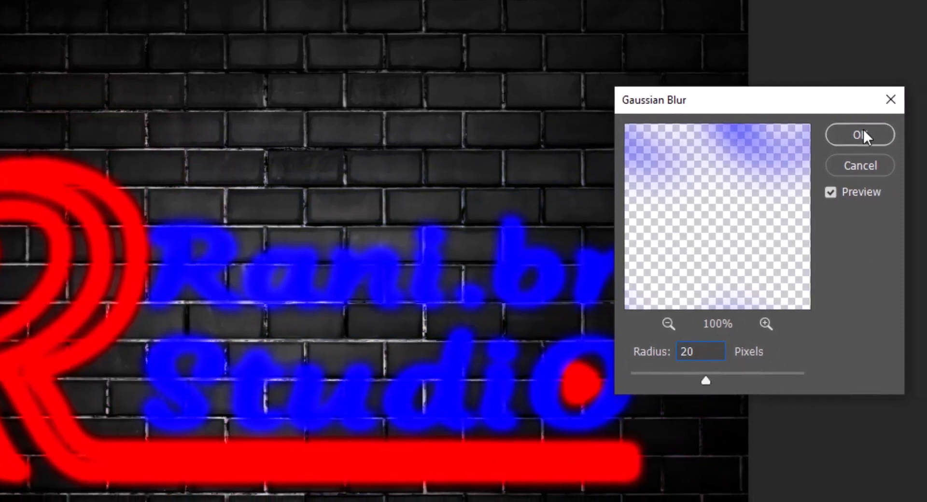
left_click(874, 140)
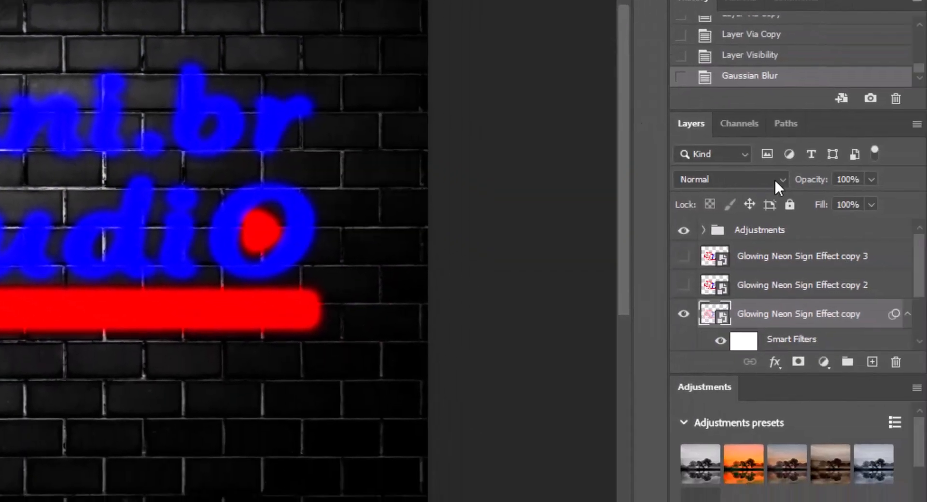
Step: Set the blend mode of Glowing Neon Sign Effect copy to Color and its opacity to 25%
left_click(774, 178)
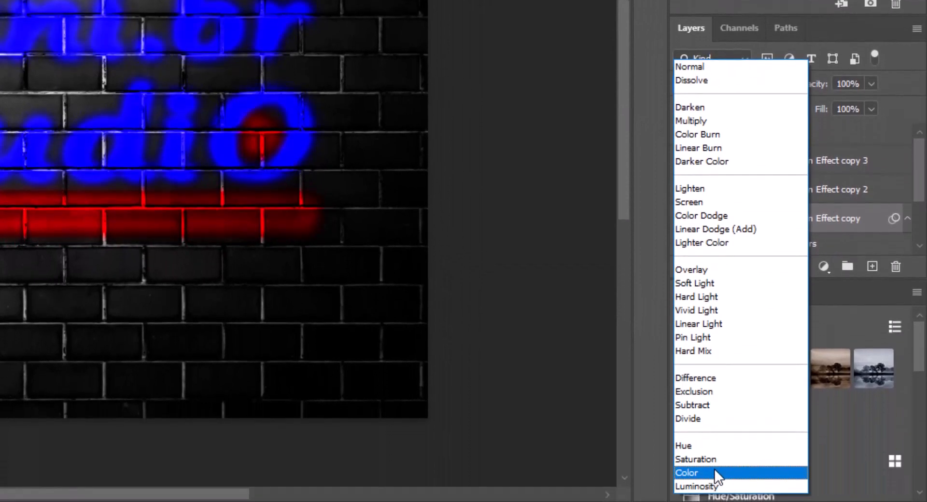
left_click(714, 471)
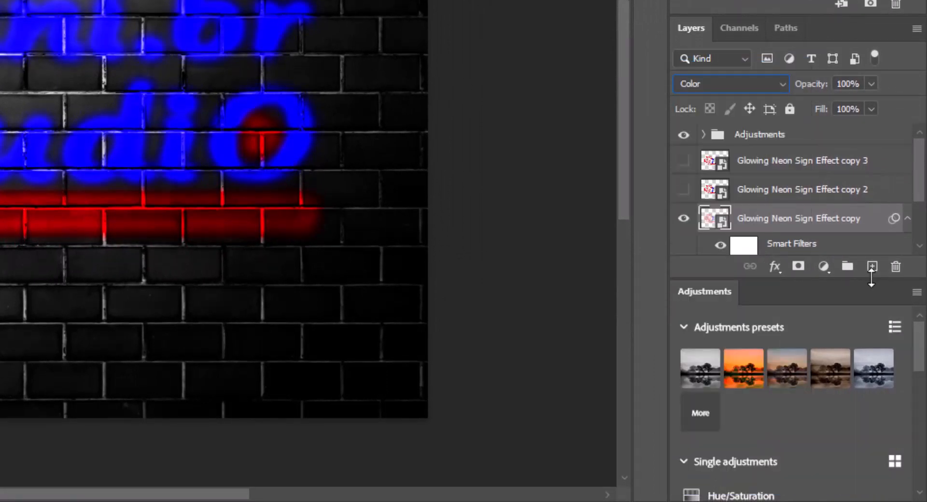
left_click(846, 84)
type("25")
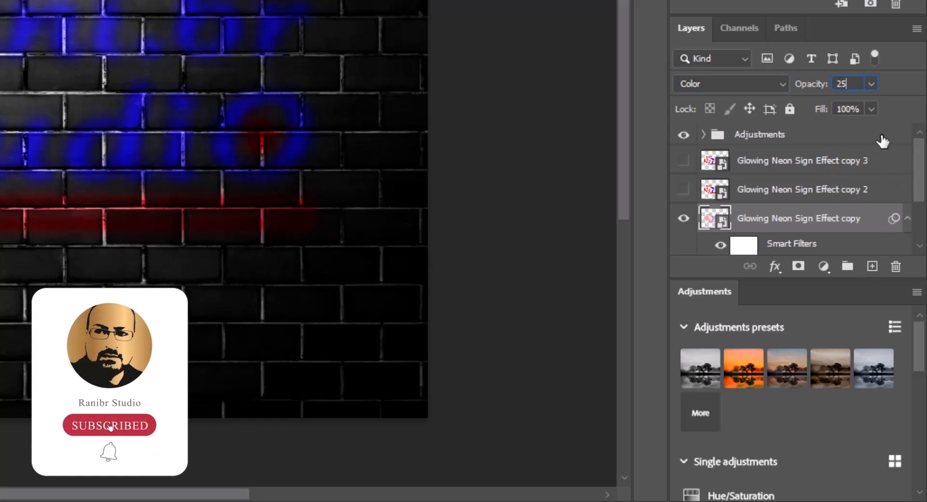
Step: Show the Glowing Neon Sign Effect copy 2 layer and apply a Gaussian Blur with a radius of 75 pixels
left_click(831, 196)
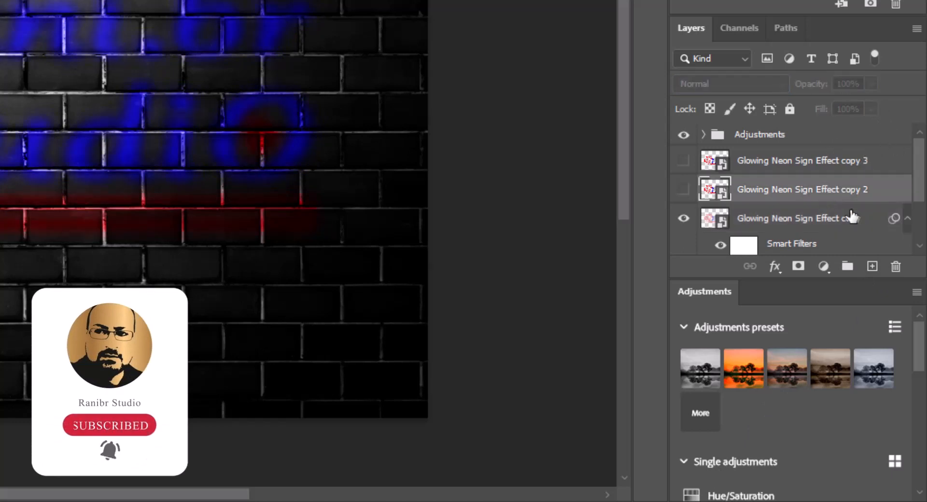
left_click(908, 220)
left_click(684, 190)
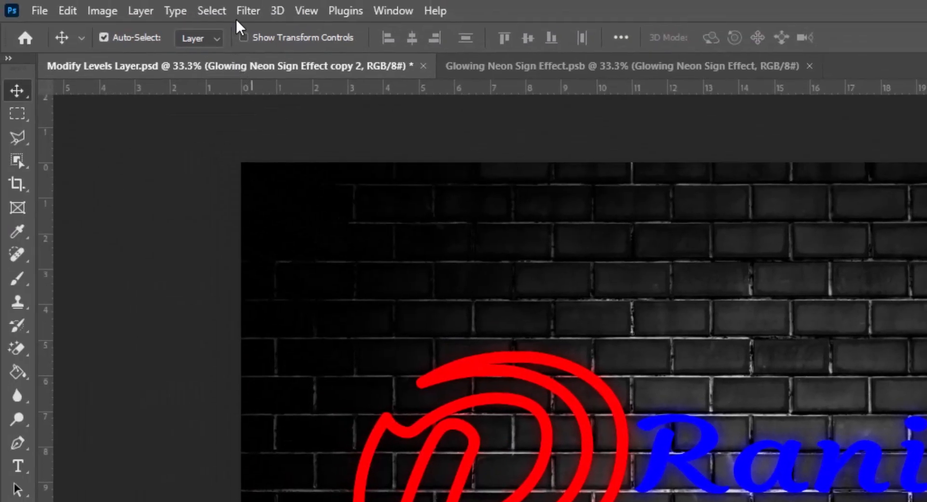
left_click(248, 11)
left_click(315, 30)
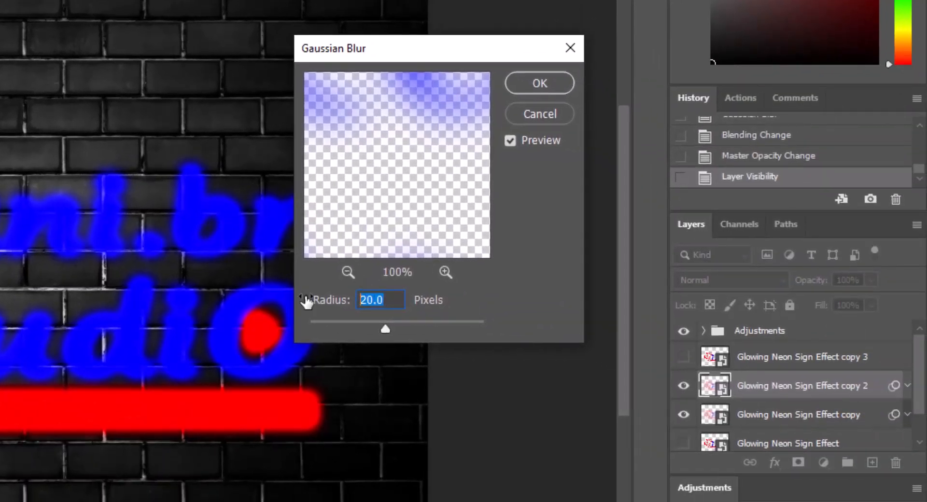
type("75")
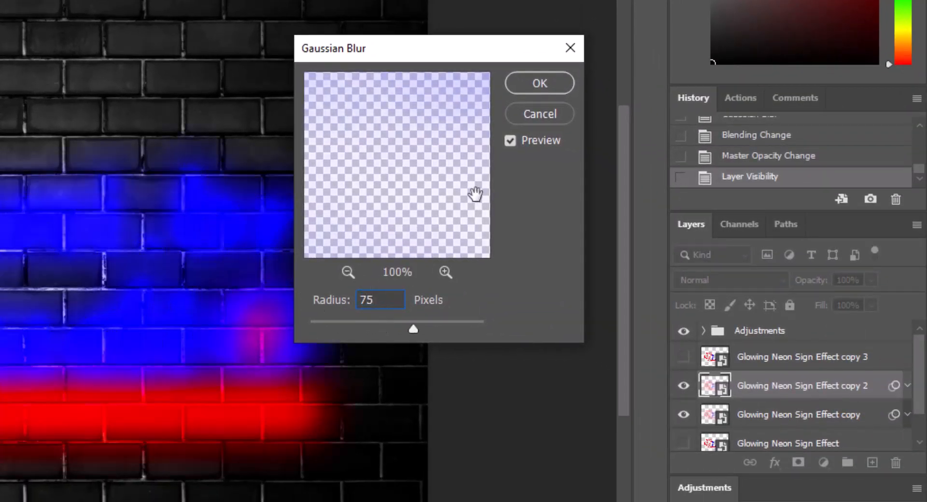
left_click(536, 85)
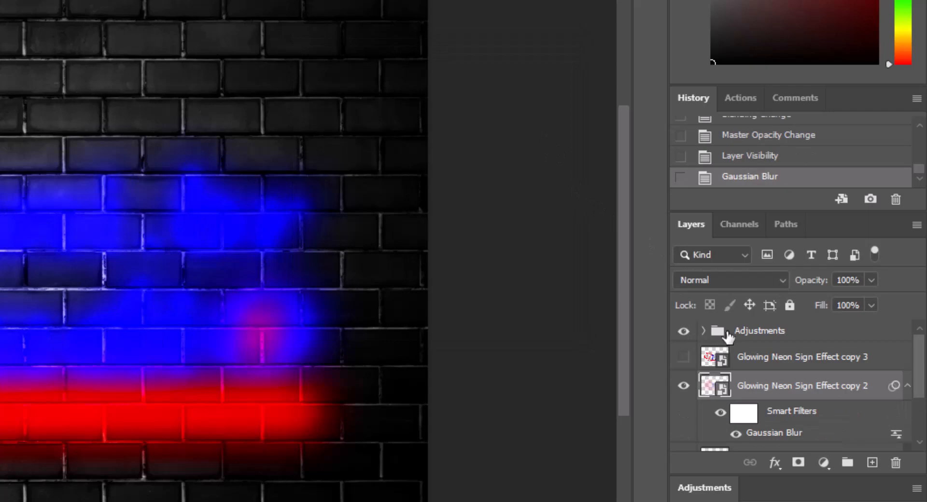
Step: Set the blend mode of Glowing Neon Sign Effect copy 2 to Lighten and its opacity to 25%, and collapse its smart filters
left_click(781, 278)
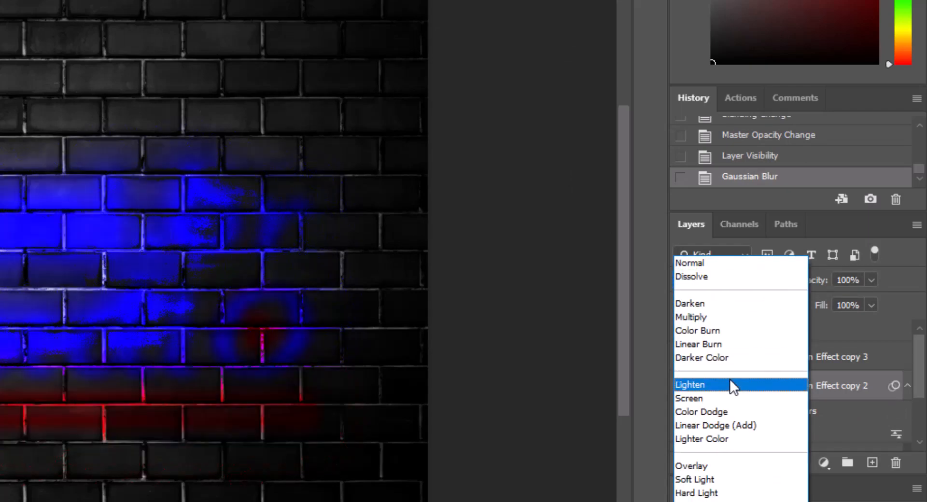
left_click(728, 385)
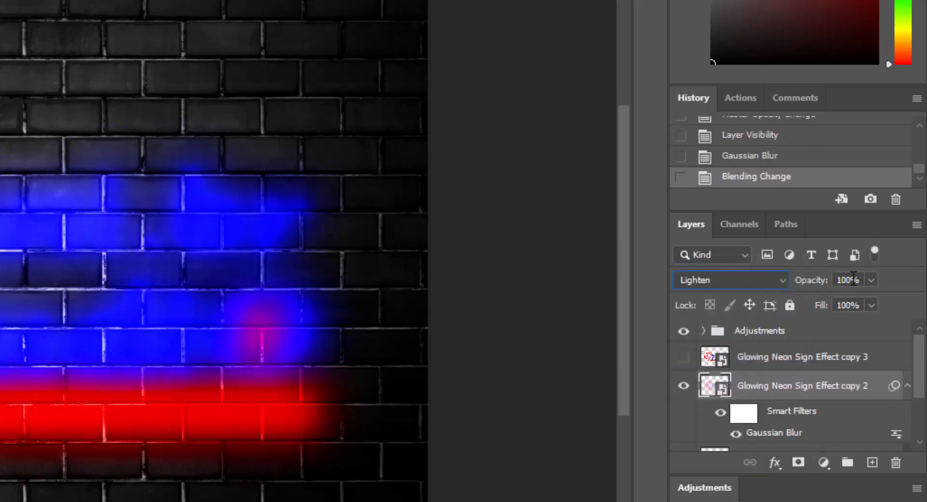
type("25")
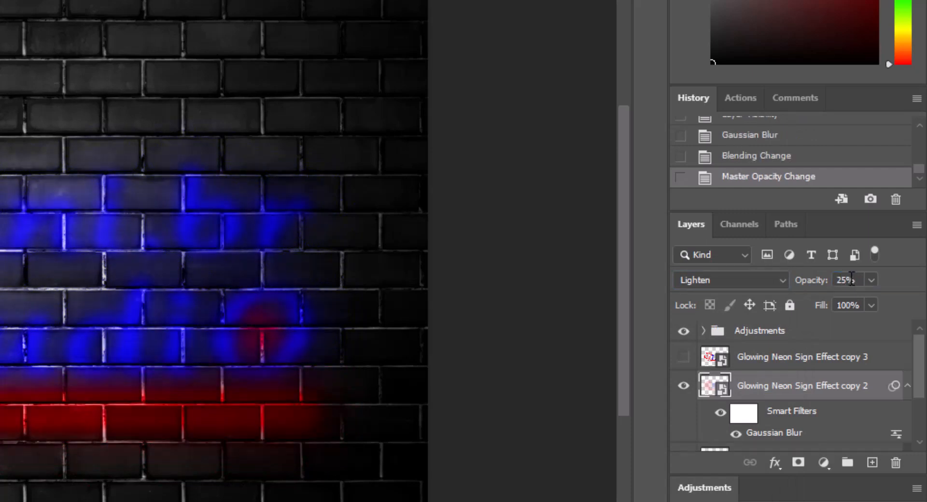
left_click(908, 386)
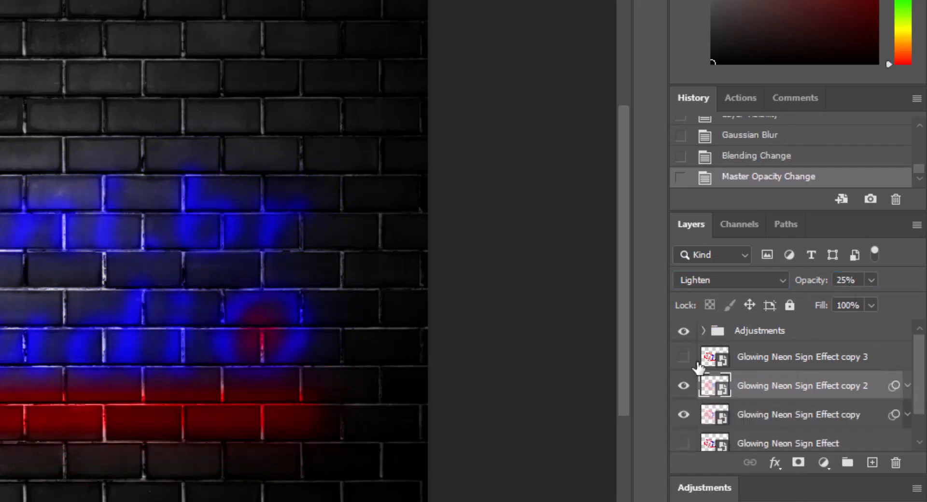
Step: Show the Glowing Neon Sign Effect copy 3 layer and apply a Gaussian Blur with a radius of 150 pixels
left_click(684, 358)
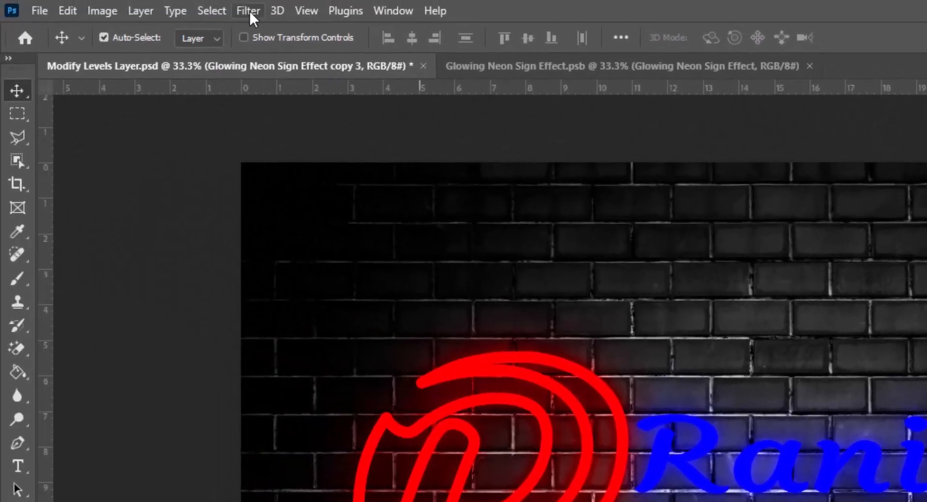
left_click(249, 11)
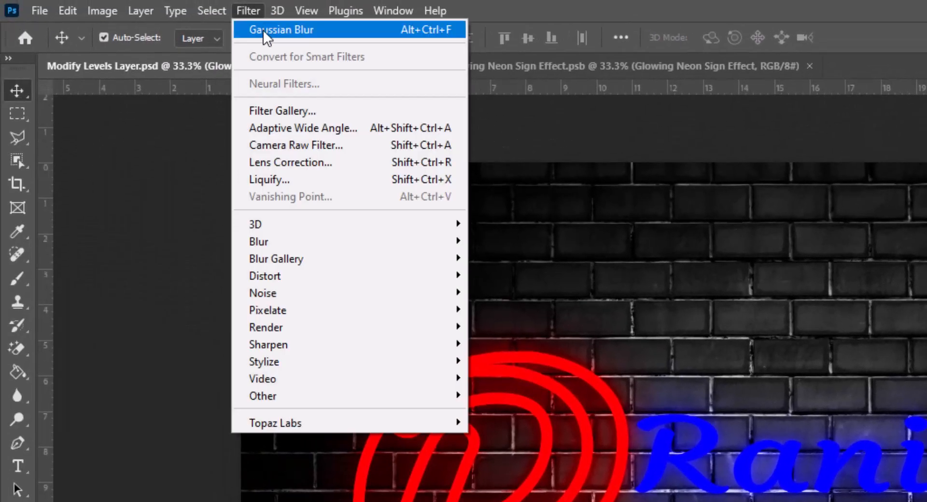
left_click(272, 30)
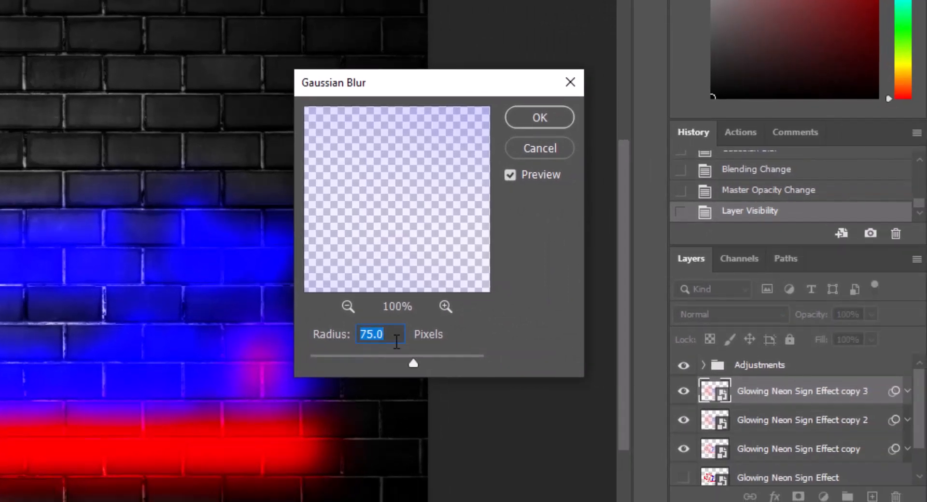
type("150")
left_click(535, 120)
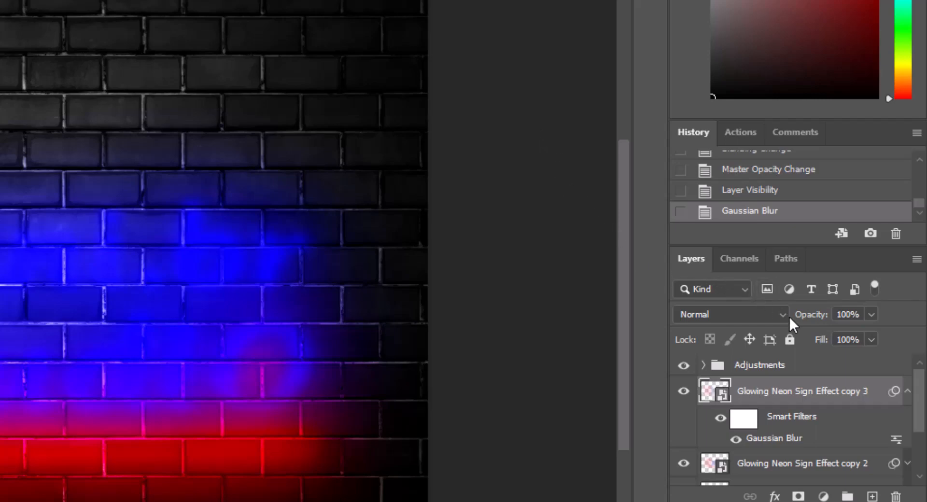
Step: Set the blend mode of Glowing Neon Sign Effect copy 3 to Screen
left_click(780, 312)
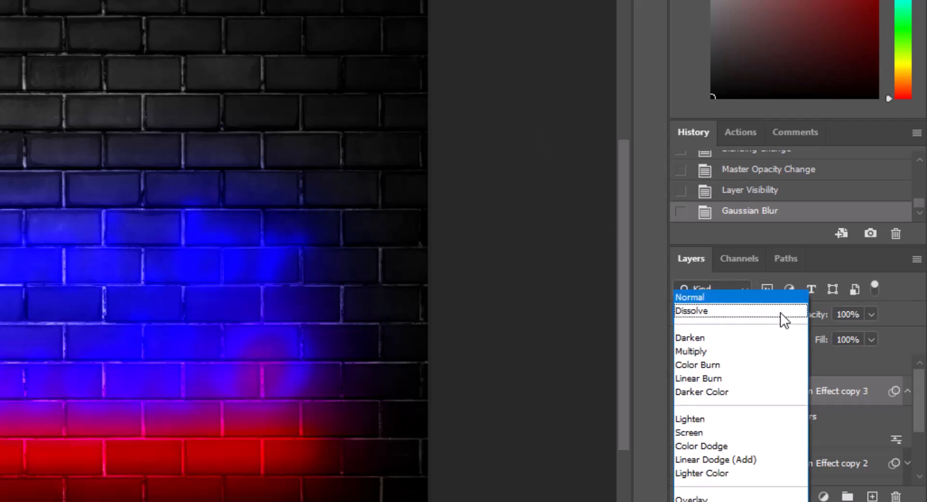
left_click(725, 433)
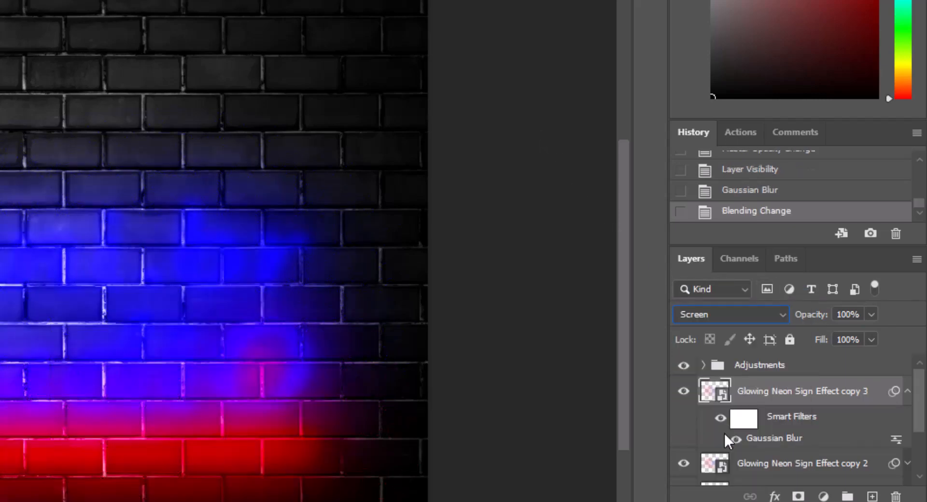
Step: Set the opacity of Glowing Neon Sign Effect copy 3 to 25% and collapse its smart filters
left_click(848, 319)
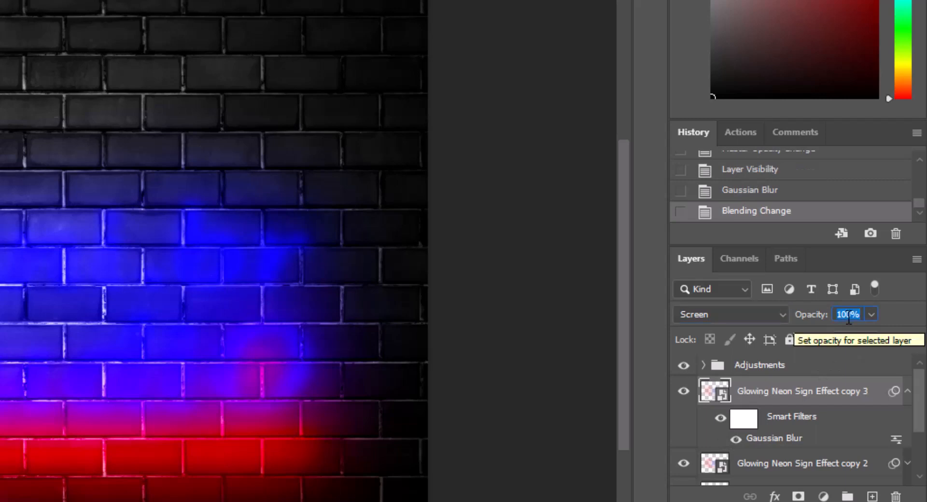
type("25")
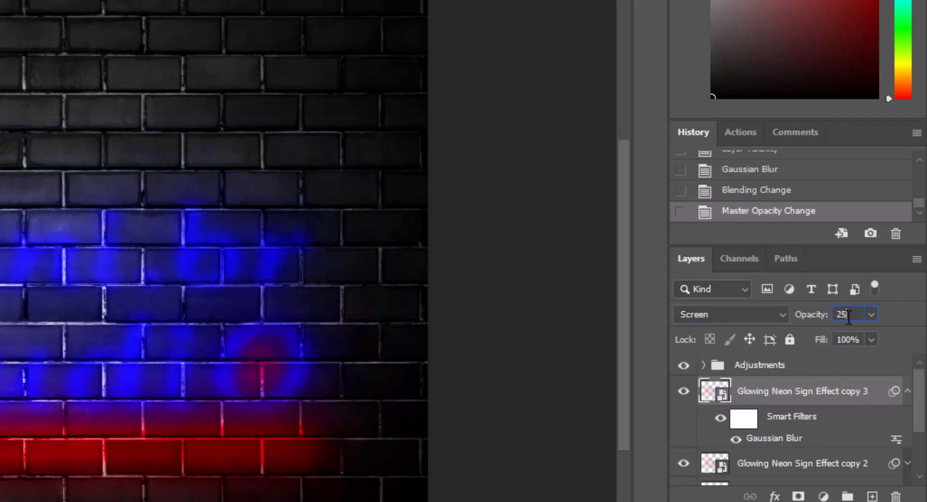
key("Return")
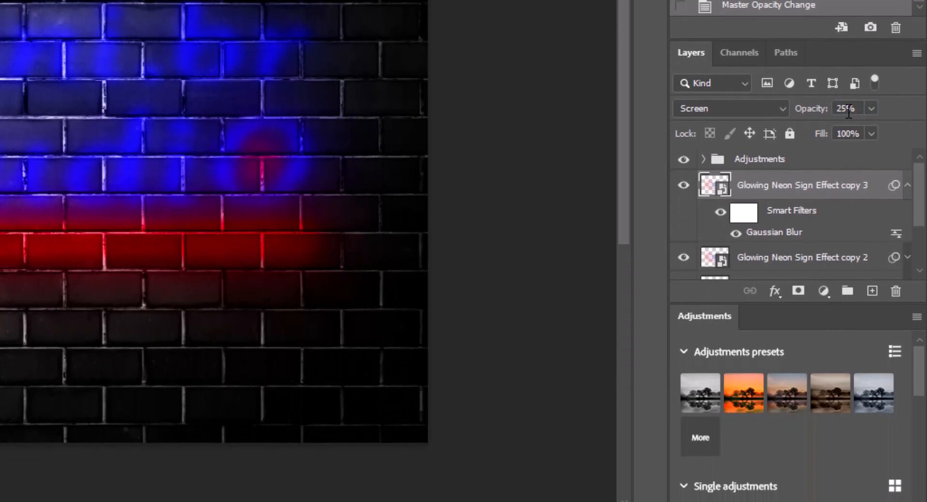
left_click(908, 185)
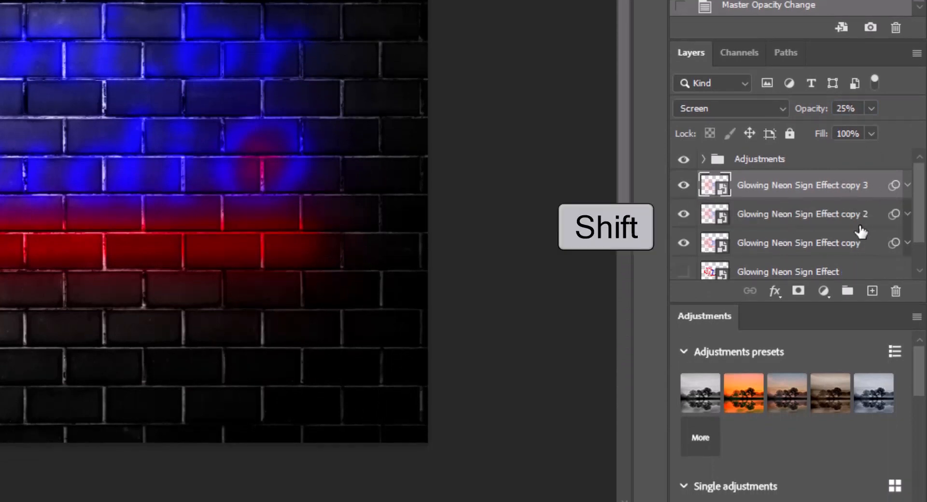
Step: Group the three blurred Glowing Neon Sign Effect copies and rename the group Glow
left_click(852, 244, "shift")
key("ctrl+g")
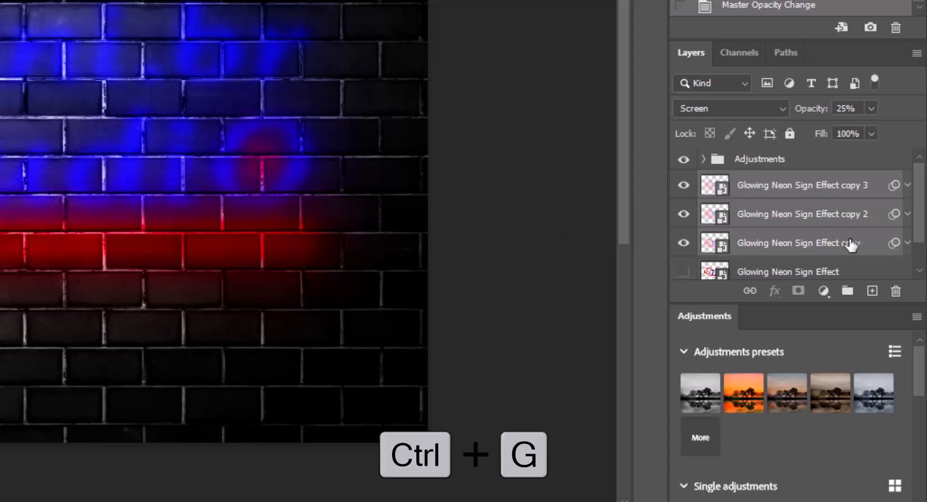
double_click(752, 184)
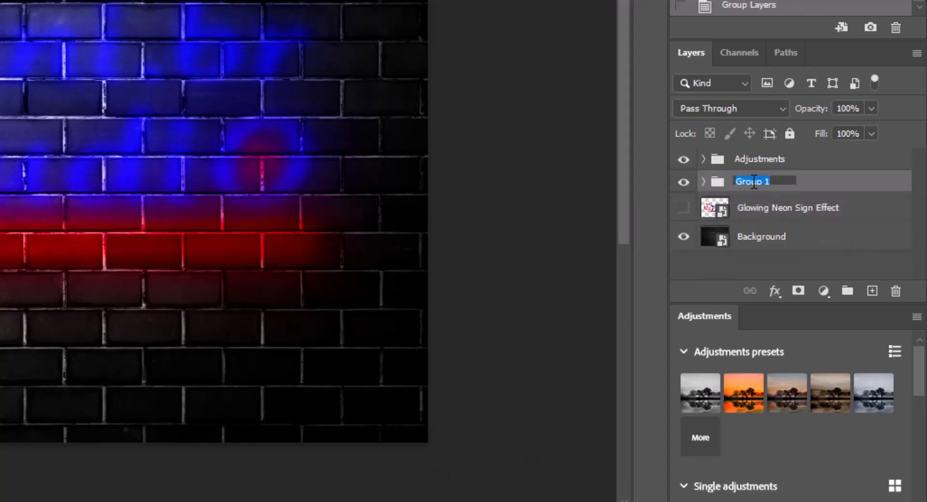
type("Glow")
key("Return")
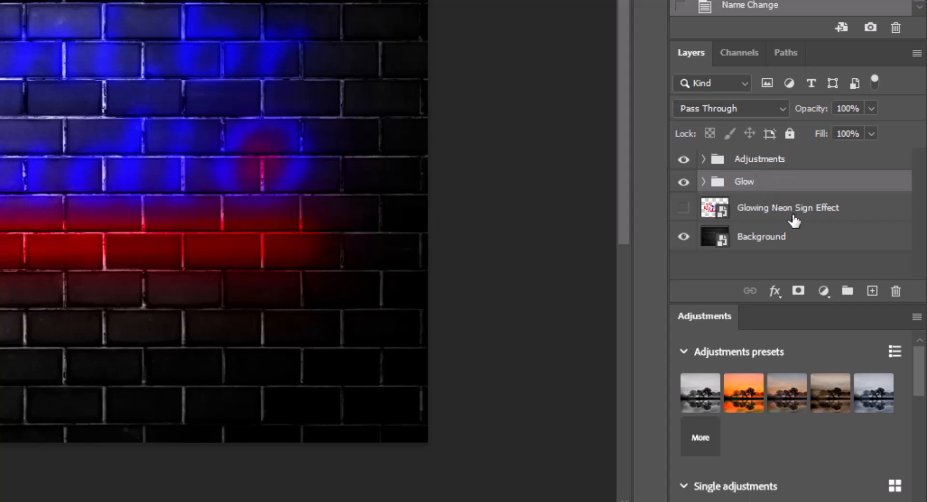
Step: Duplicate the original Glowing Neon Sign Effect layer twice and move both copies above the Glow group
left_click(811, 209)
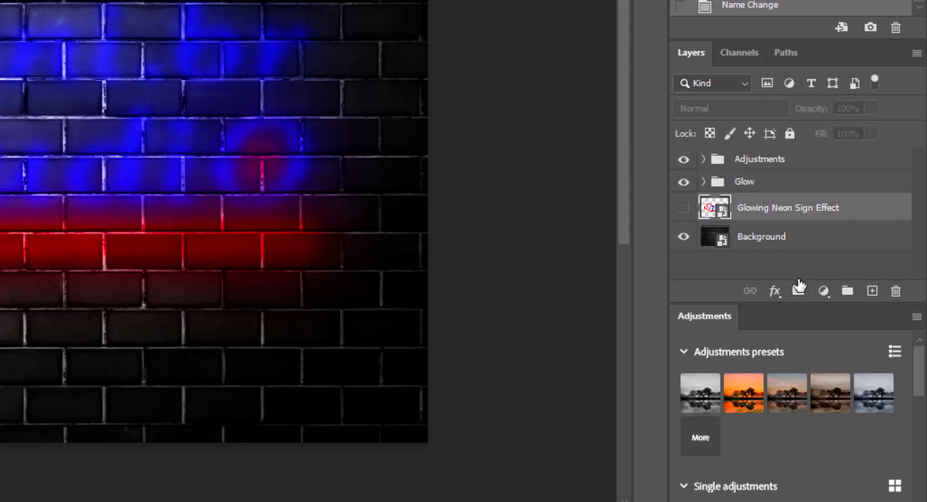
key("ctrl+j")
key("ctrl+j")
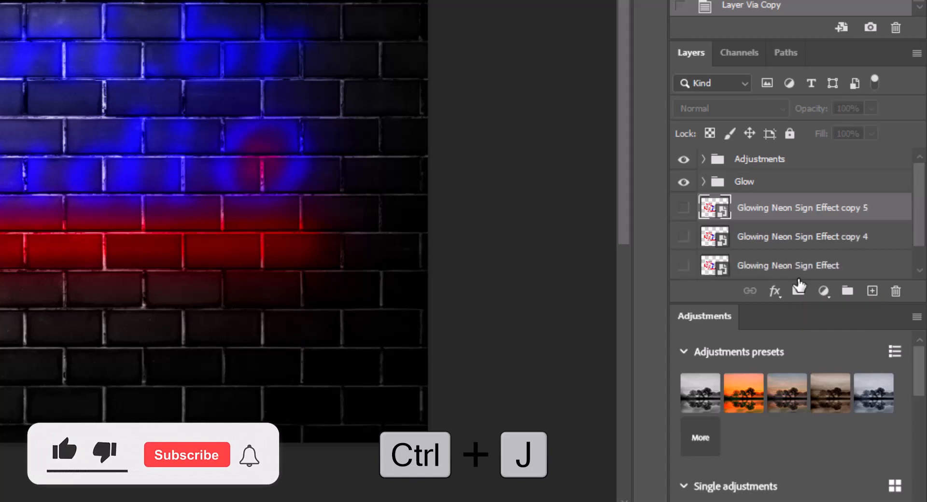
left_click(823, 237, "ctrl")
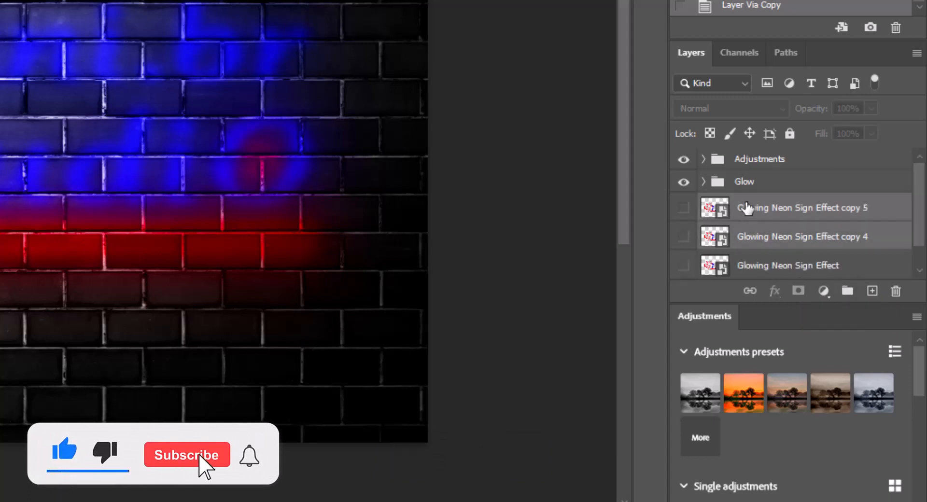
left_click_drag(746, 207, 752, 173)
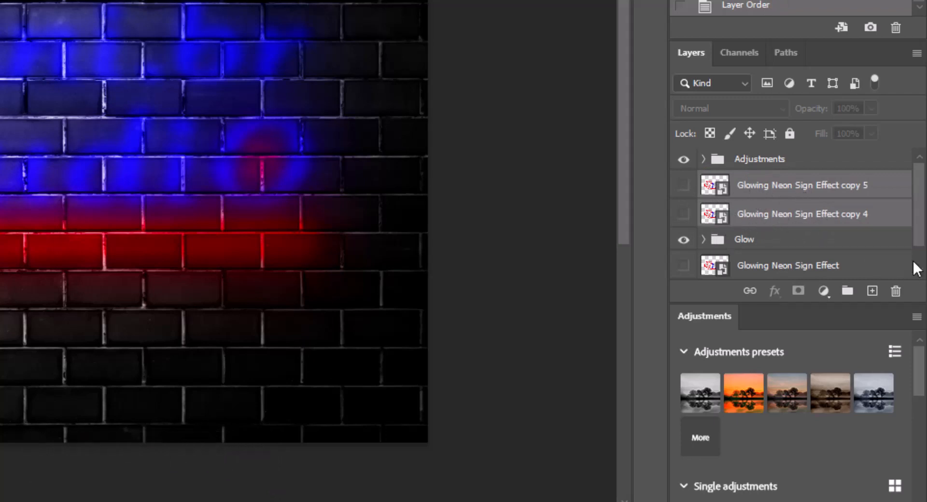
Step: Show Glowing Neon Sign Effect copy 4 and add a Bevel & Emboss with size 5 px and soften 2 px
left_click(683, 214)
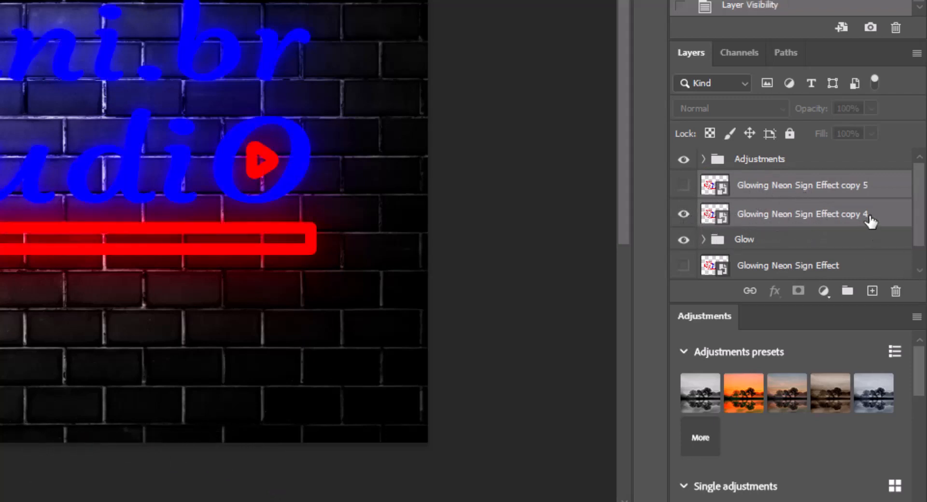
left_click(882, 222)
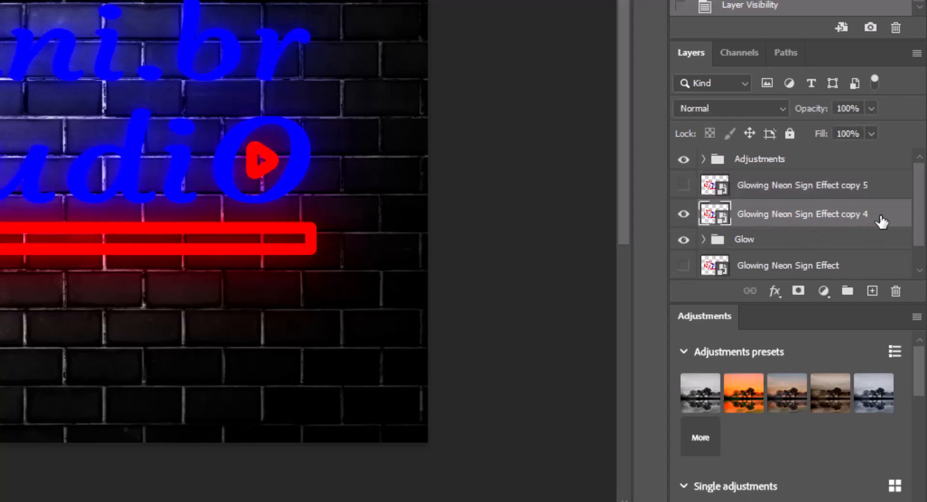
double_click(882, 223)
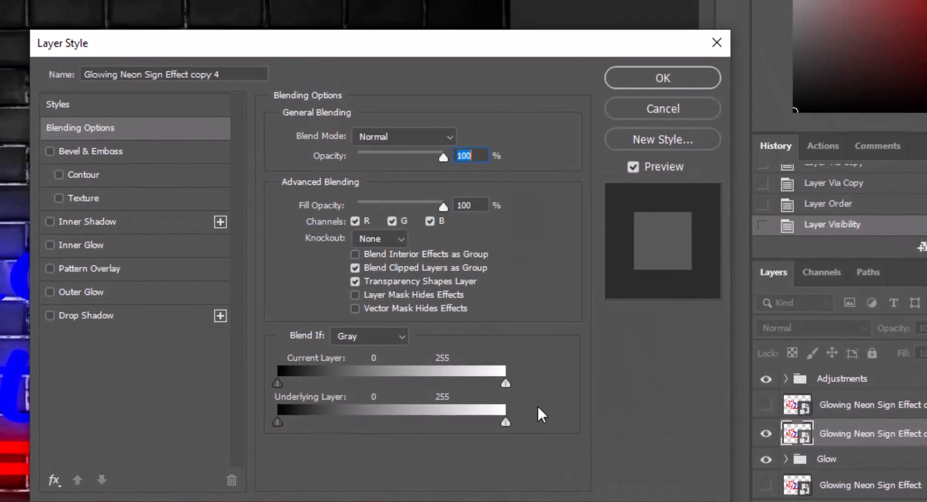
left_click(104, 150)
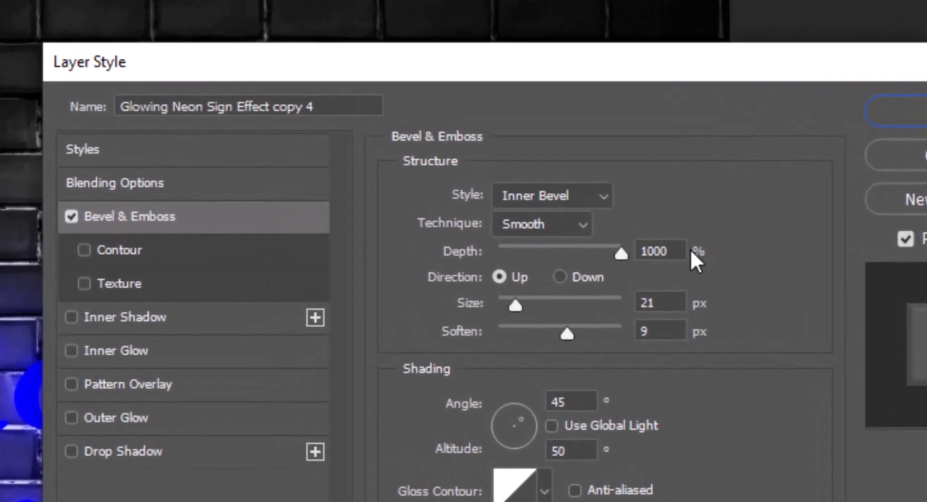
left_click(665, 303)
type("5")
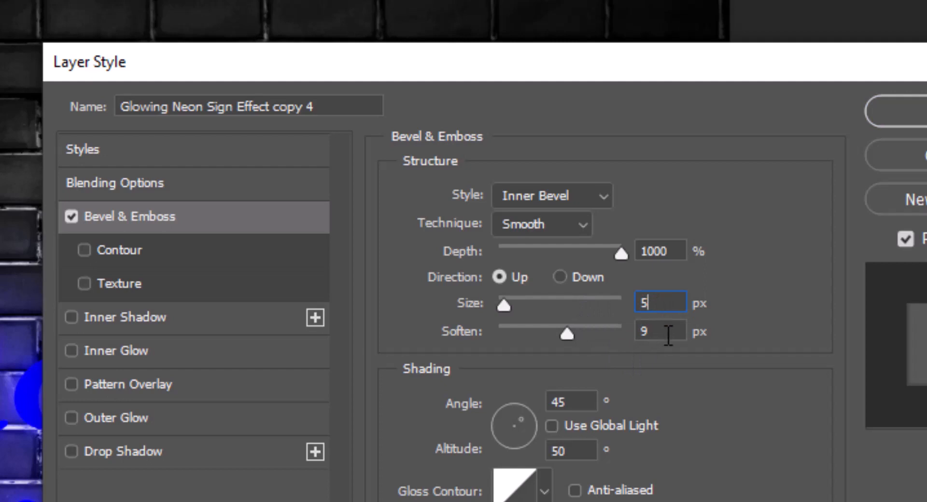
left_click(665, 332)
type("2")
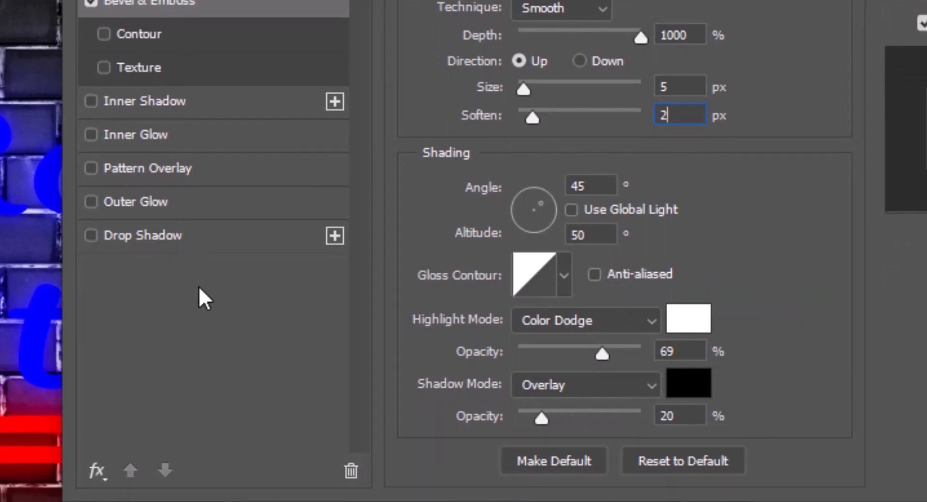
Step: Add an Inner Shadow to Glowing Neon Sign Effect copy 4 with distance 2 px and size 17 px
left_click(135, 99)
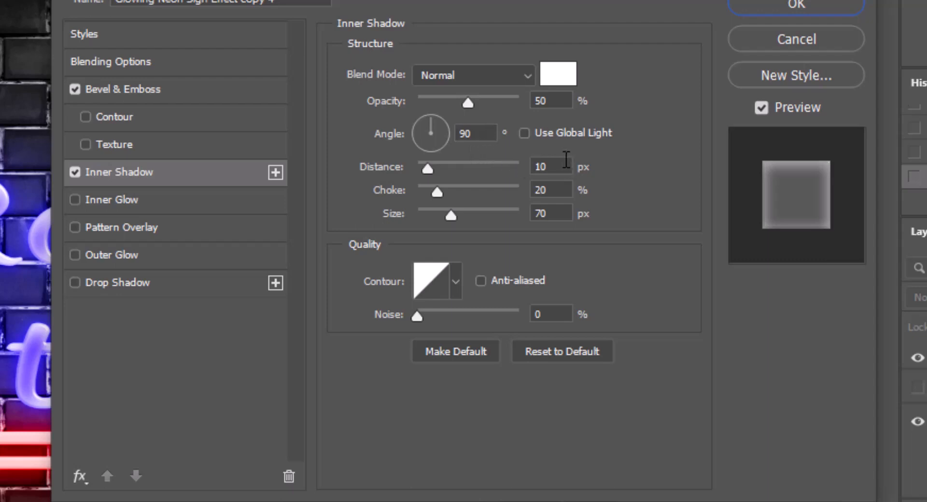
left_click(567, 167)
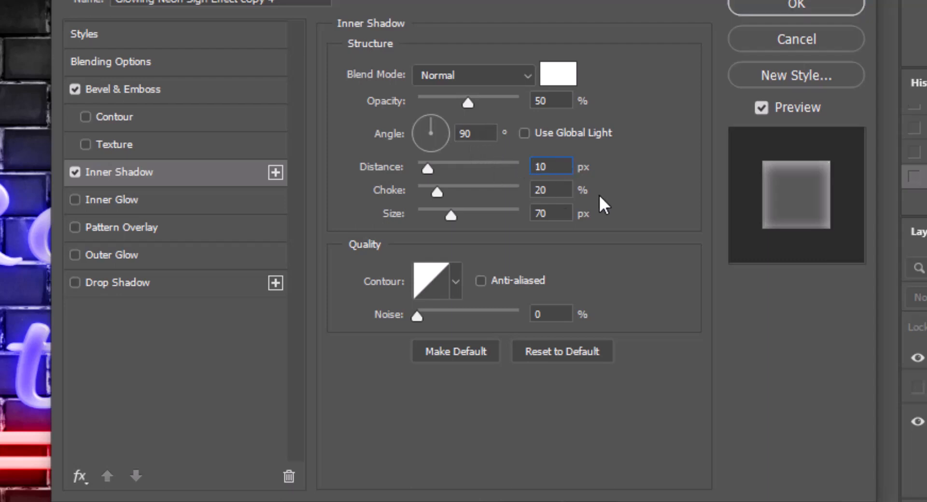
left_click_drag(557, 168, 450, 182)
type("2")
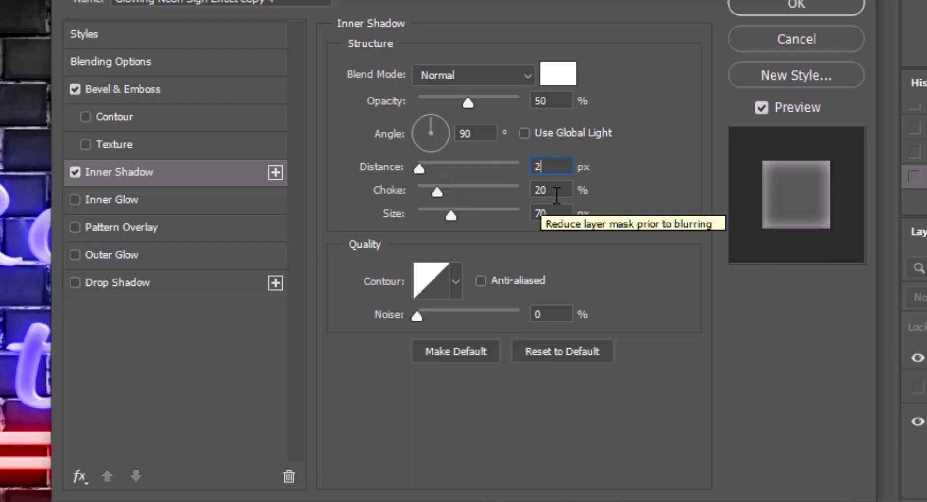
left_click_drag(570, 213, 515, 227)
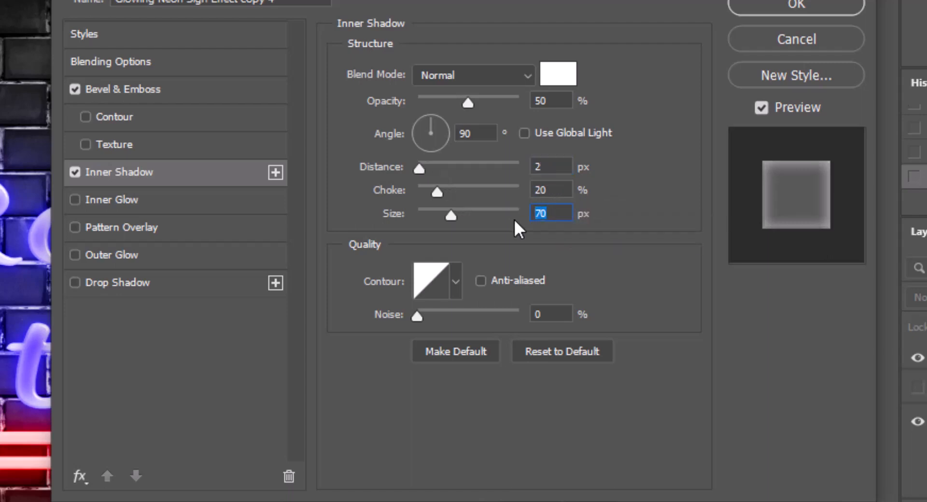
type("17")
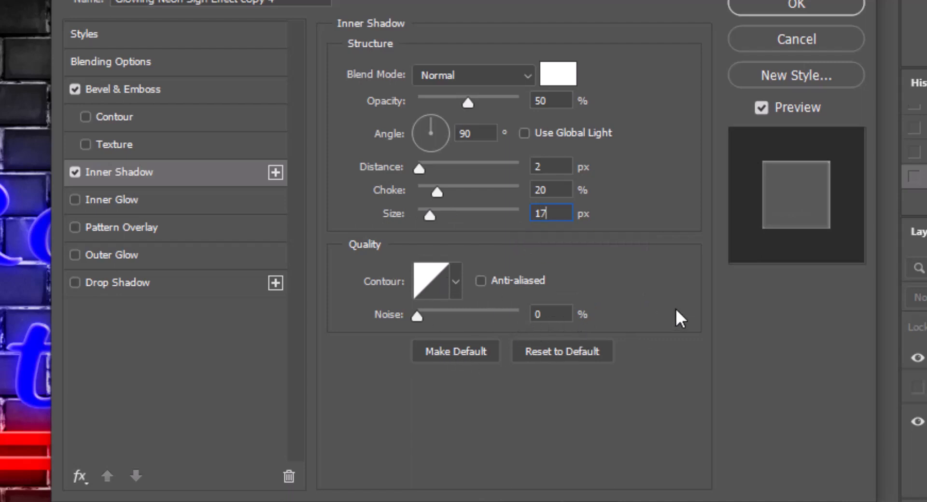
Step: Add an Inner Glow with size 5 px and an Outer Glow with size 7 px to Glowing Neon Sign Effect copy 4
left_click(110, 200)
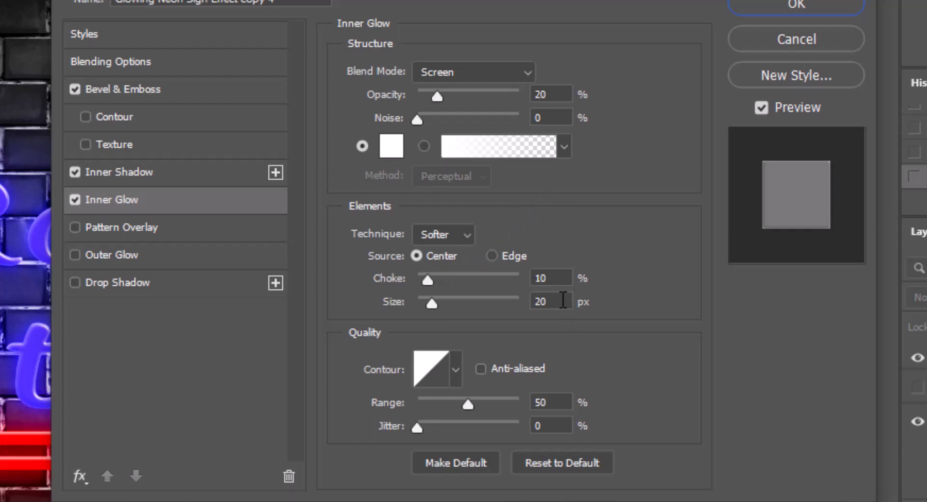
left_click(563, 300)
type("5")
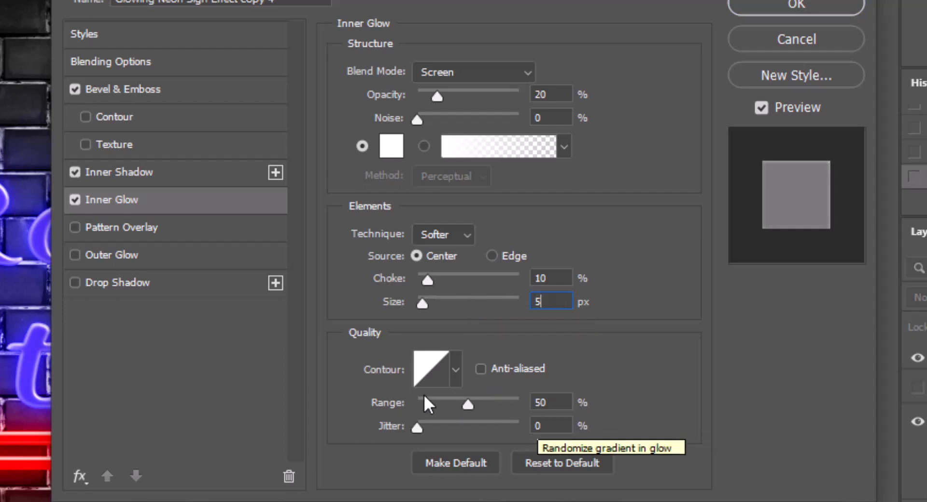
left_click(122, 256)
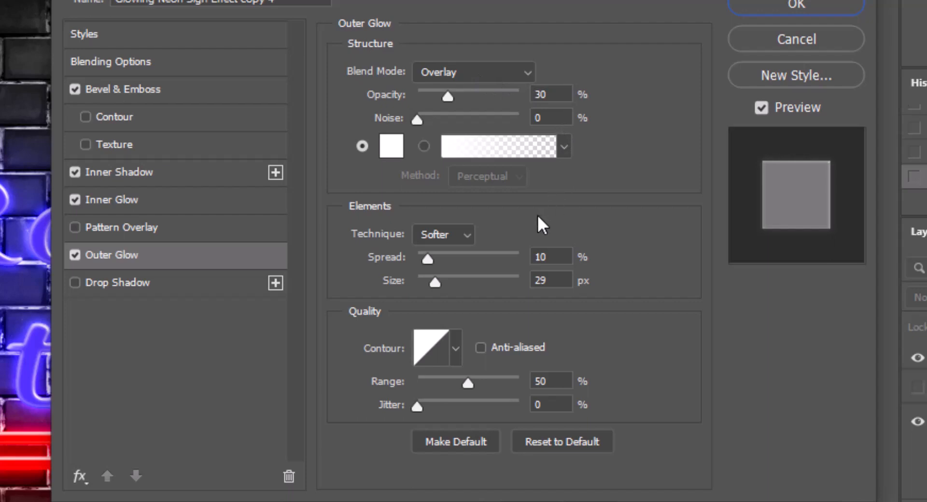
left_click(560, 281)
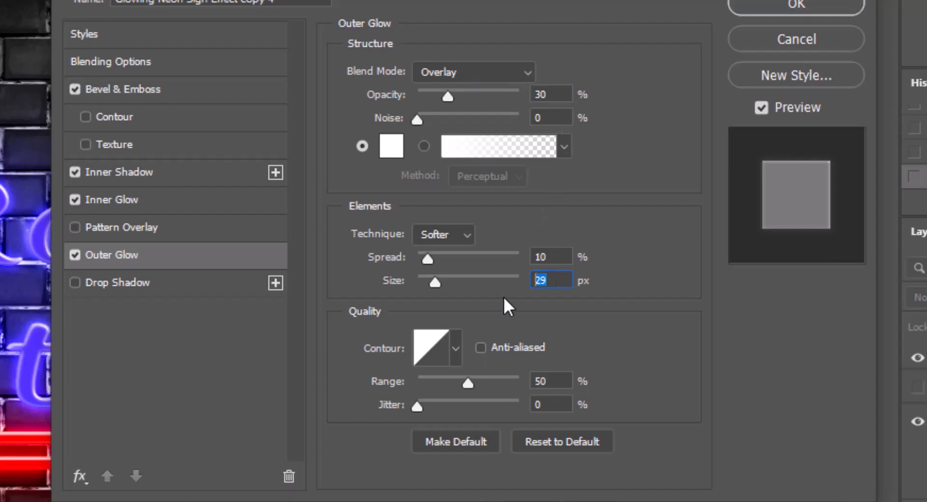
type("7")
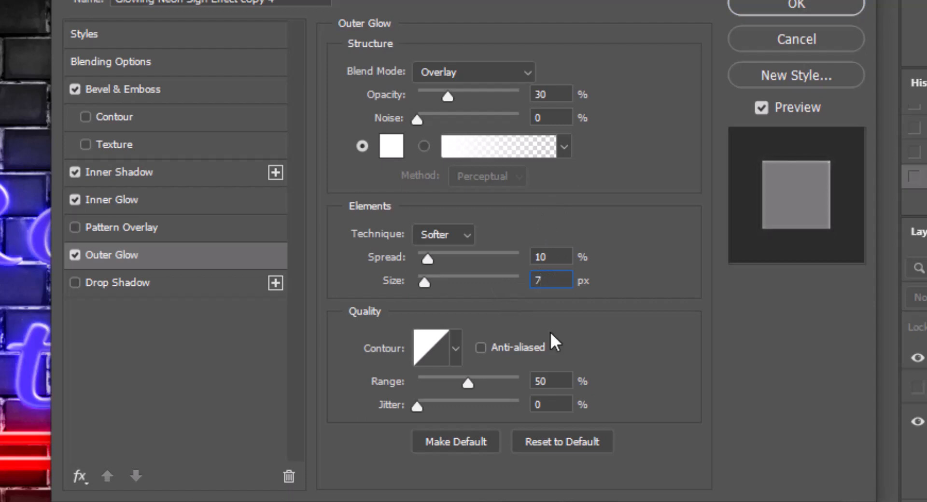
Step: Add a Drop Shadow with distance 9 px and size 9 px, and apply the layer style to Glowing Neon Sign Effect copy 4
left_click(140, 289)
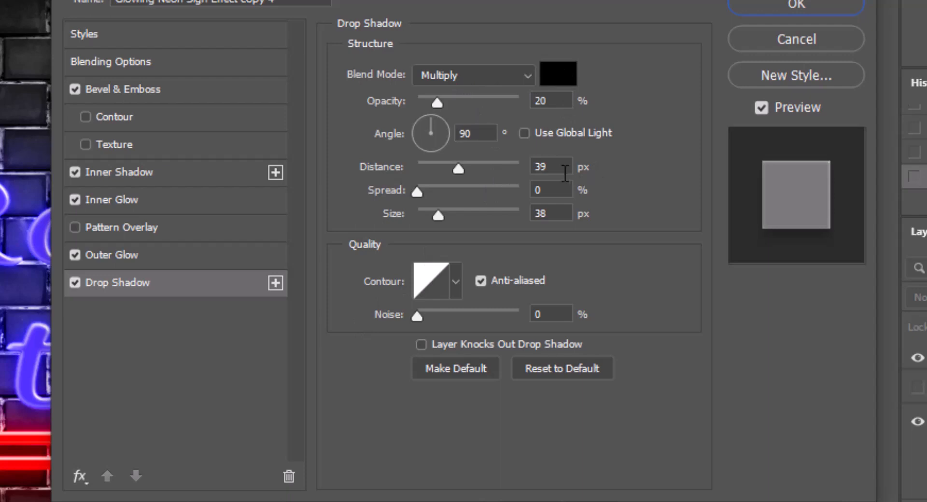
left_click(559, 170)
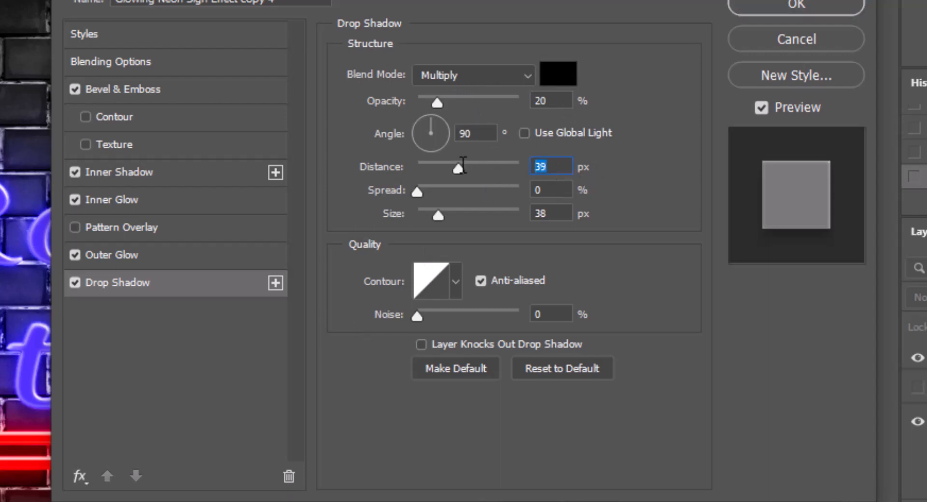
type("9")
left_click(562, 191)
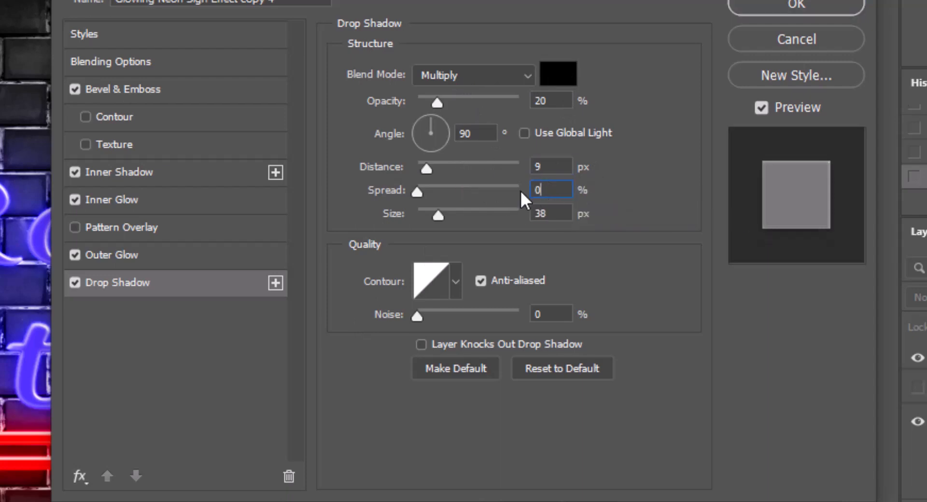
left_click(556, 214)
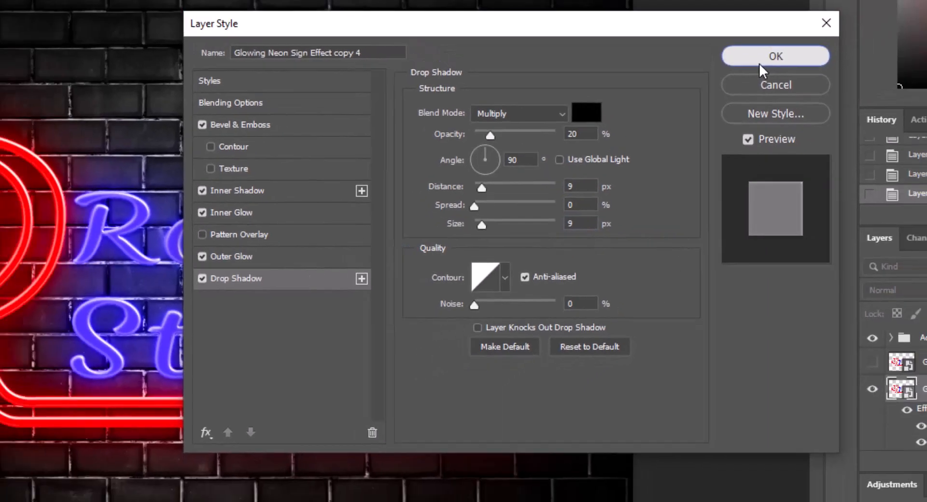
left_click(787, 8)
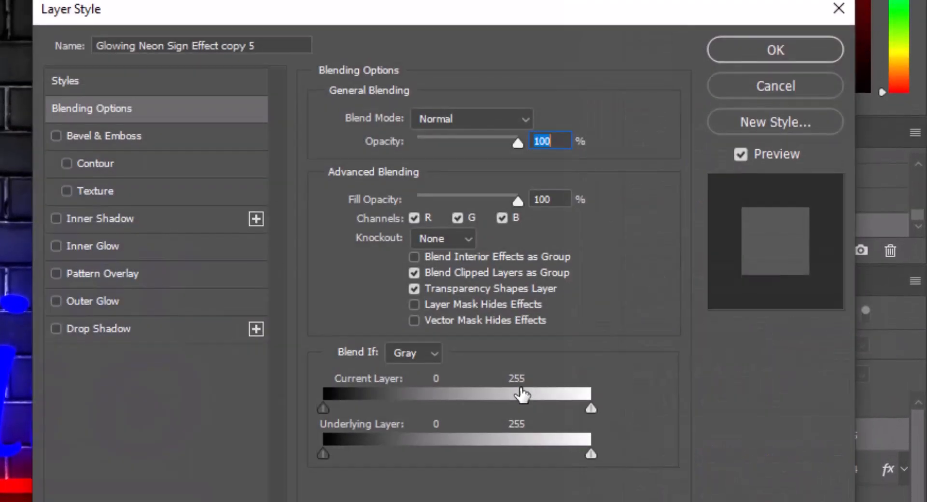
Step: Add a Bevel & Emboss with size 142 px and soften 16 px to Glowing Neon Sign Effect copy 5
left_click(135, 145)
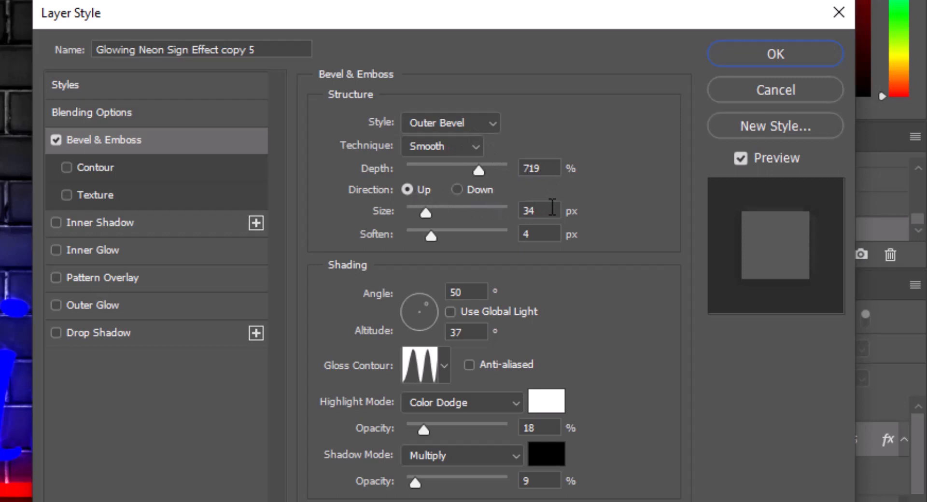
left_click(552, 207)
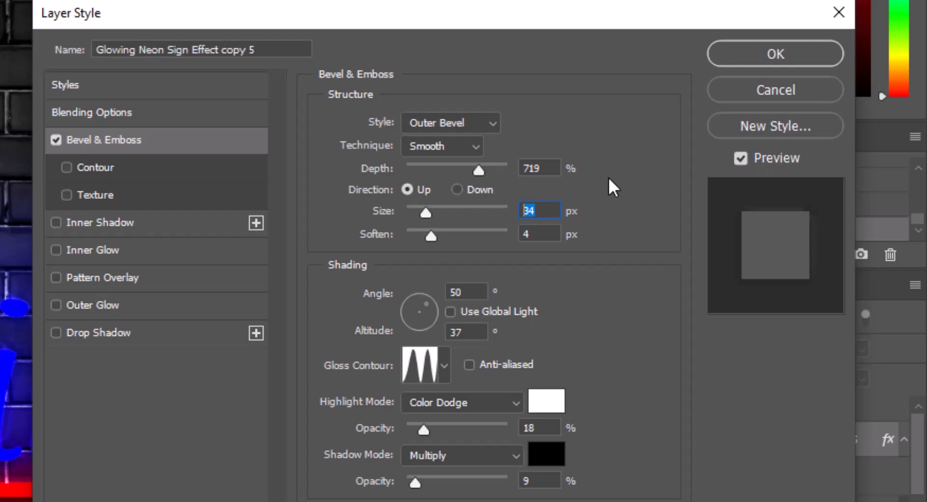
type("142")
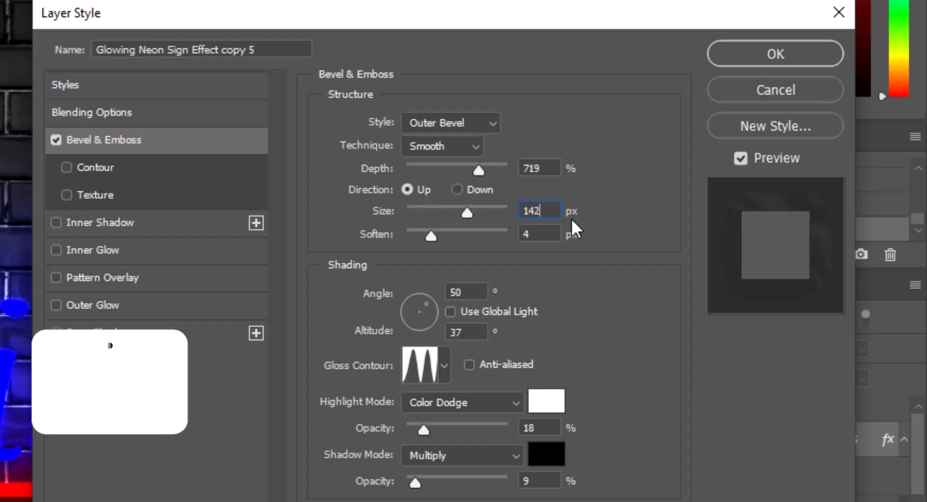
key("Tab")
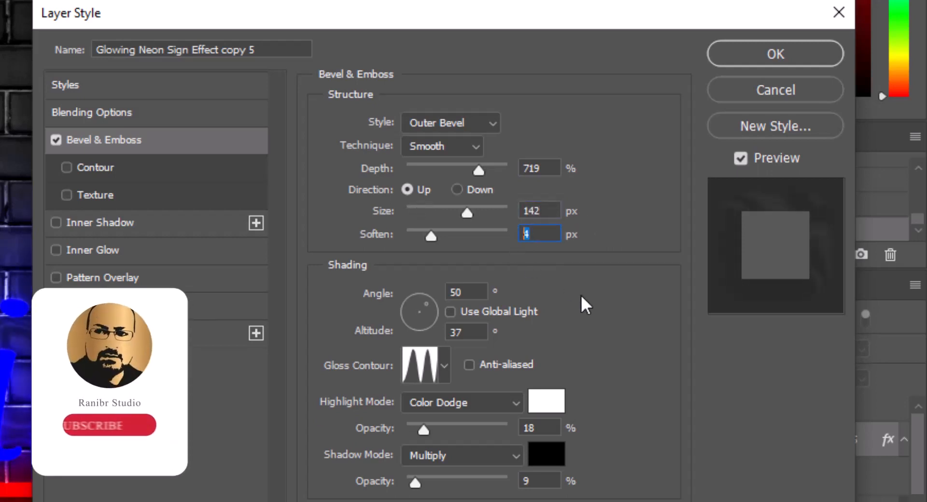
type("16")
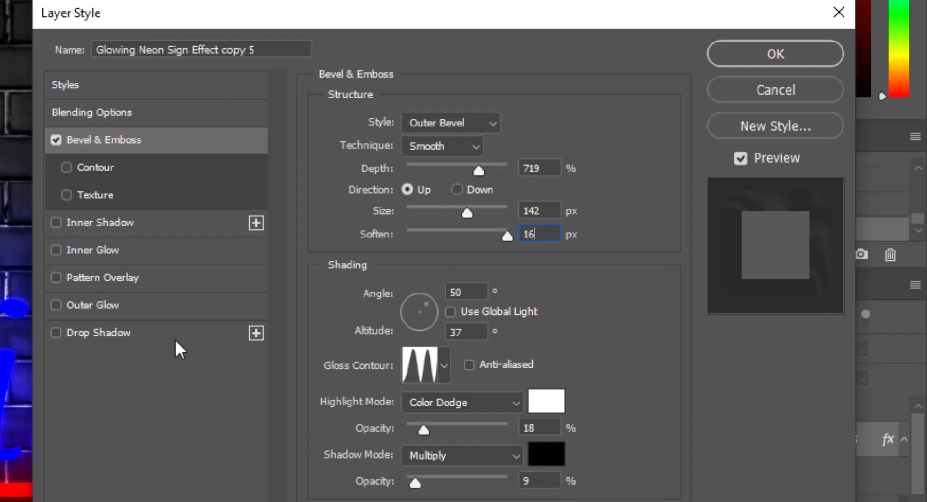
Step: Add an Inner Glow with size 20 px to Glowing Neon Sign Effect copy 5
left_click(104, 257)
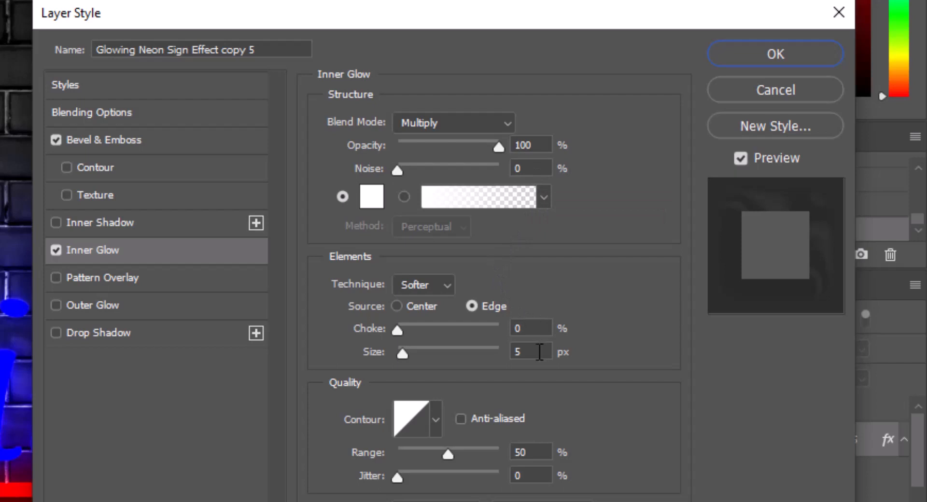
double_click(540, 352)
type("20")
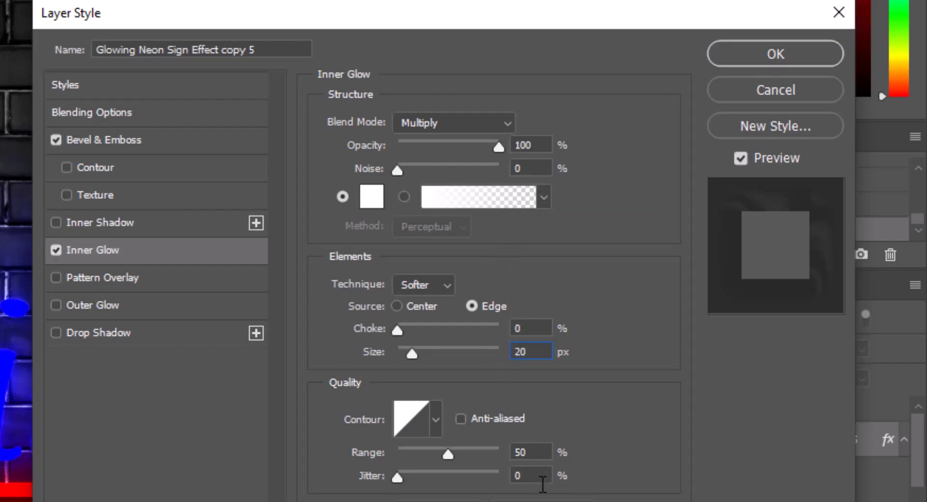
Step: Add a Drop Shadow with distance 30 px and size 20 px, and apply the layer style to Glowing Neon Sign Effect copy 5
left_click(129, 338)
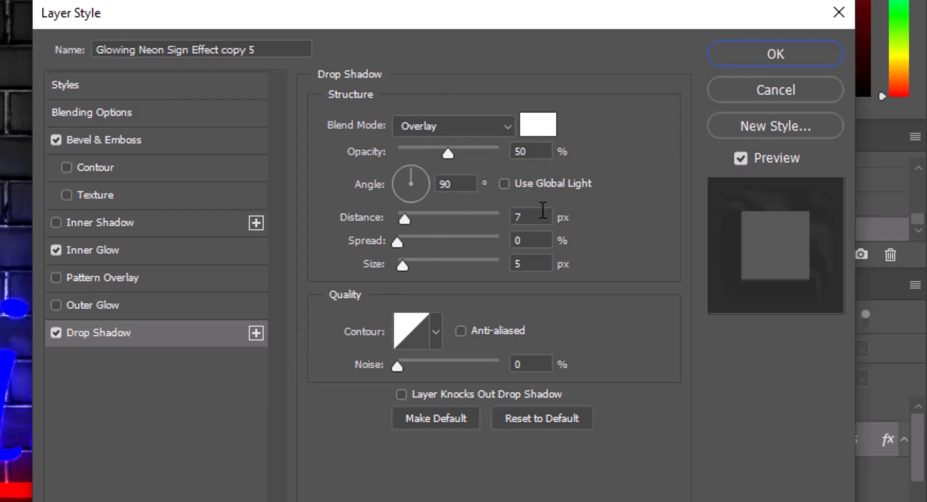
left_click(517, 217)
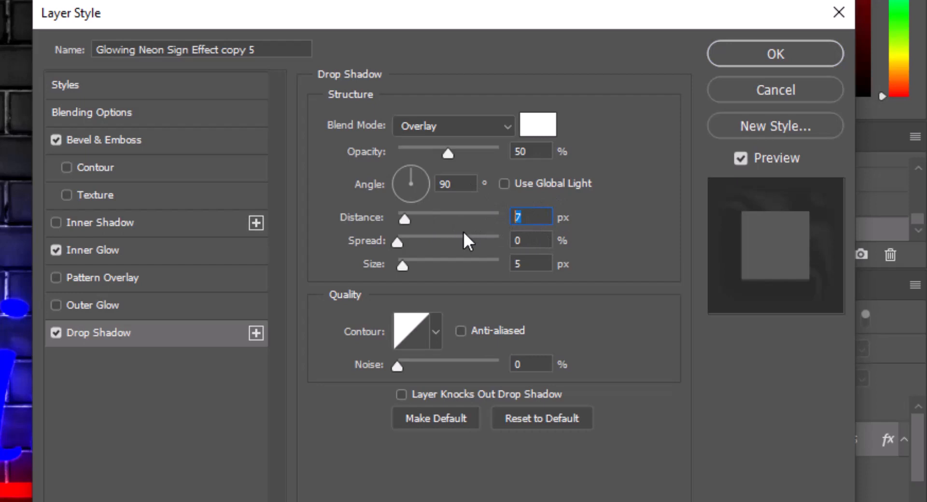
type("30")
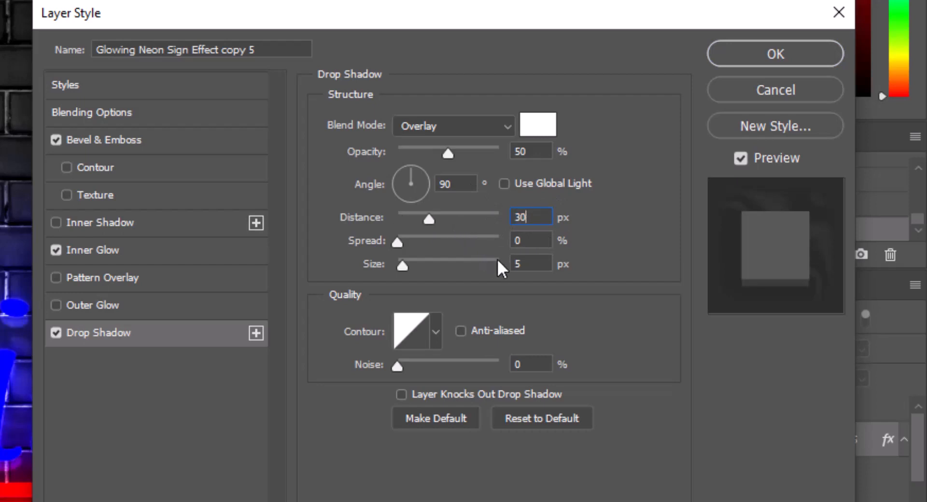
double_click(533, 263)
type("20")
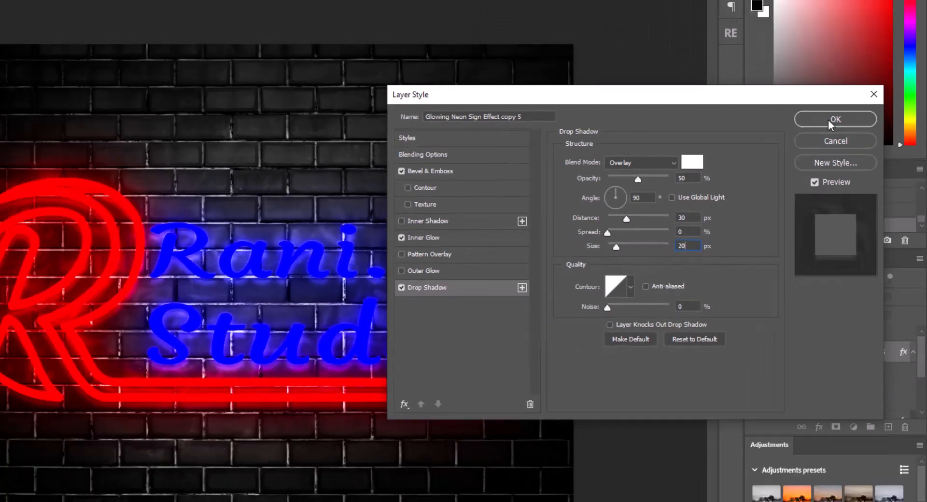
left_click(775, 53)
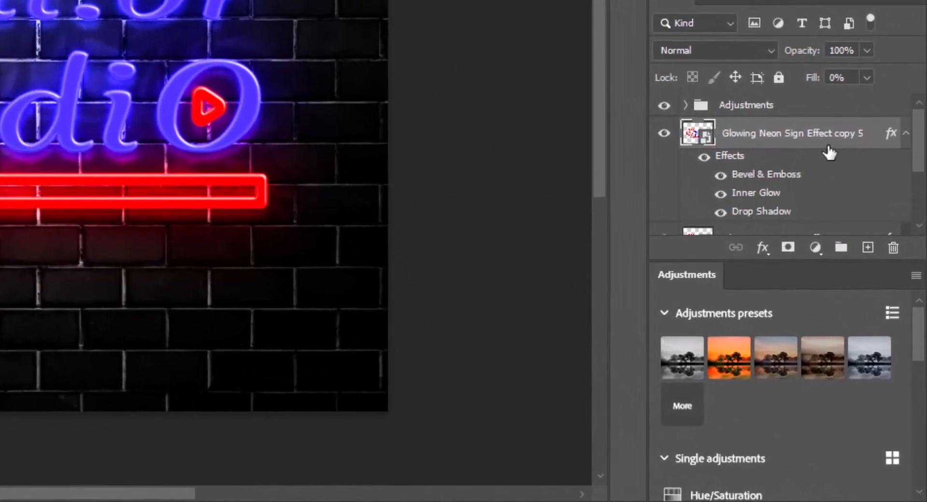
Step: Group Glowing Neon Sign Effect copy 5 and copy 4, and name the group neon
left_click(906, 134)
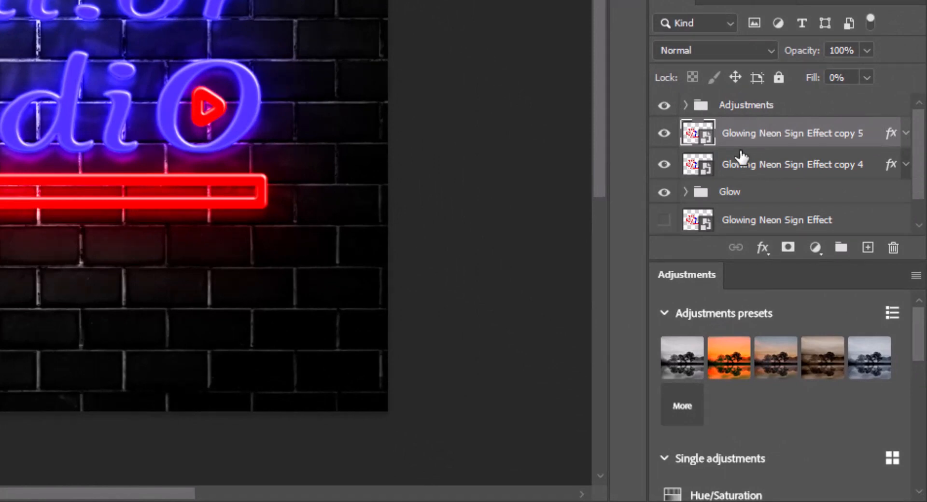
left_click(840, 166, "shift")
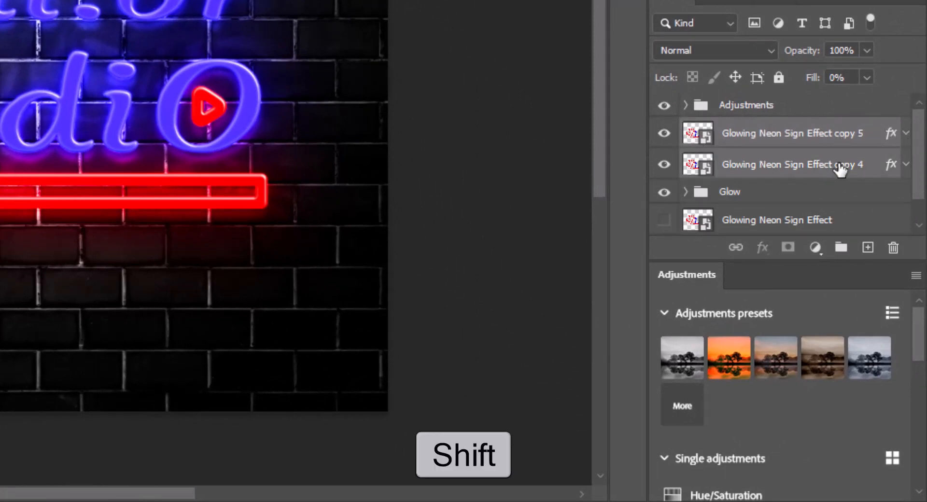
key("ctrl+g")
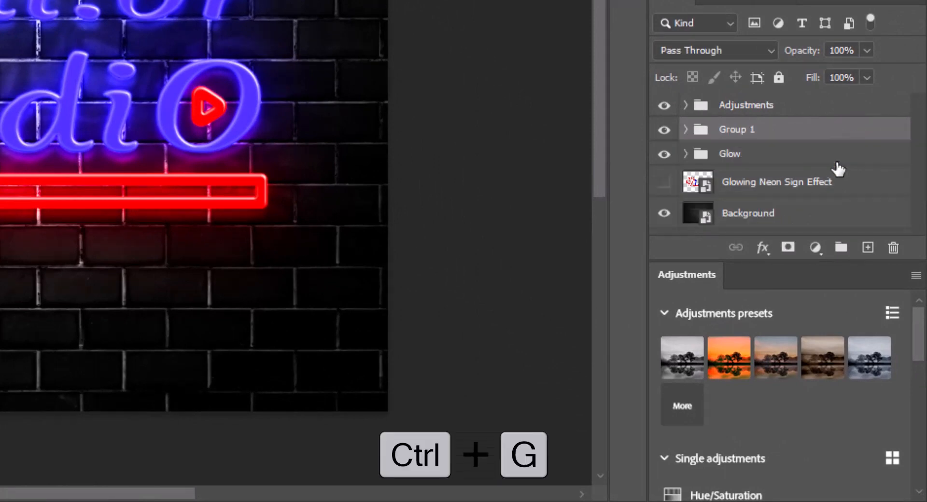
double_click(746, 129)
type("neon")
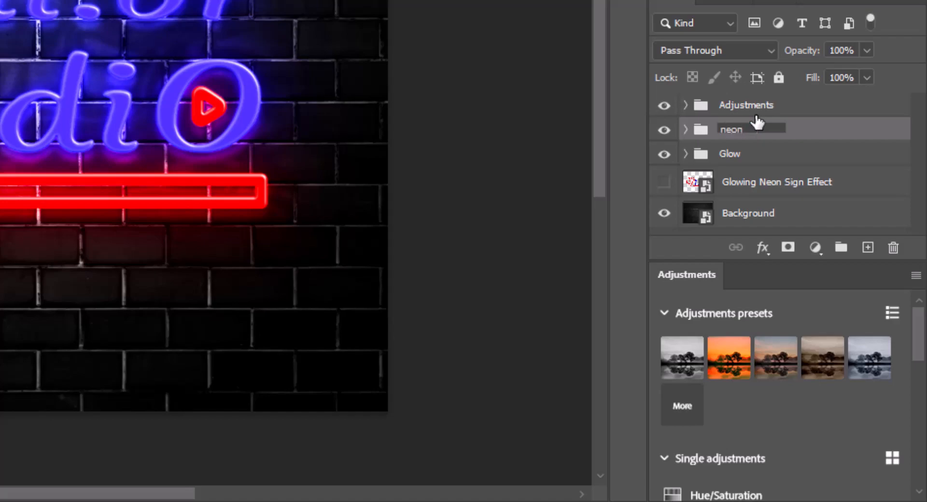
key("Return")
Step: Open the Glowing Neon Sign Effect smart object's contents and add the text "Glowing Neon Sign Effect" on a new layer above the logo
double_click(699, 189)
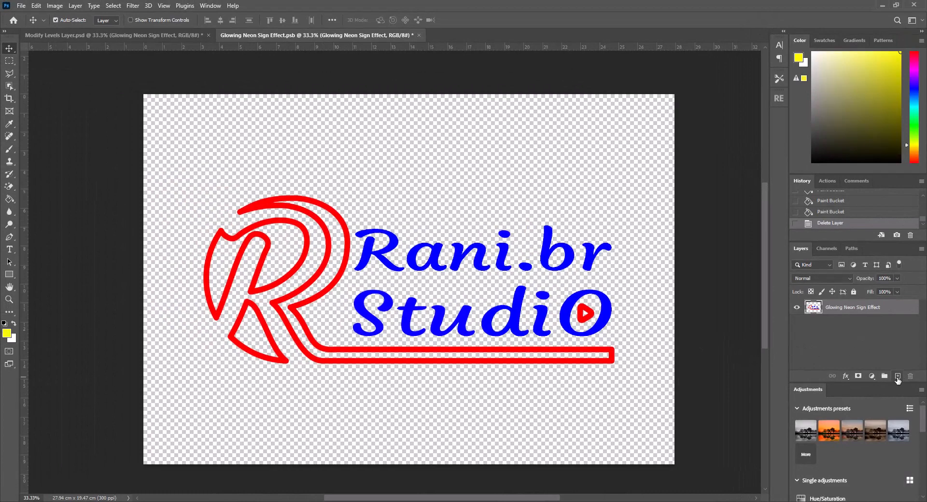
left_click(898, 378)
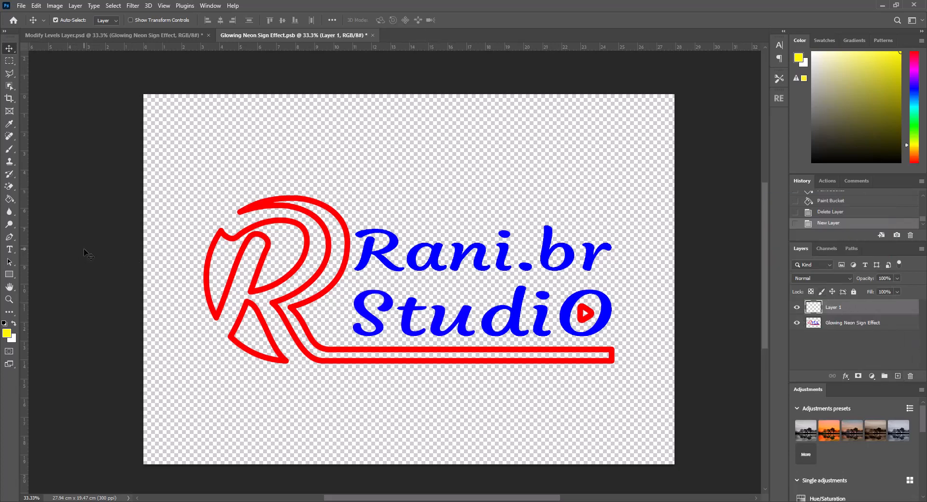
left_click(8, 249)
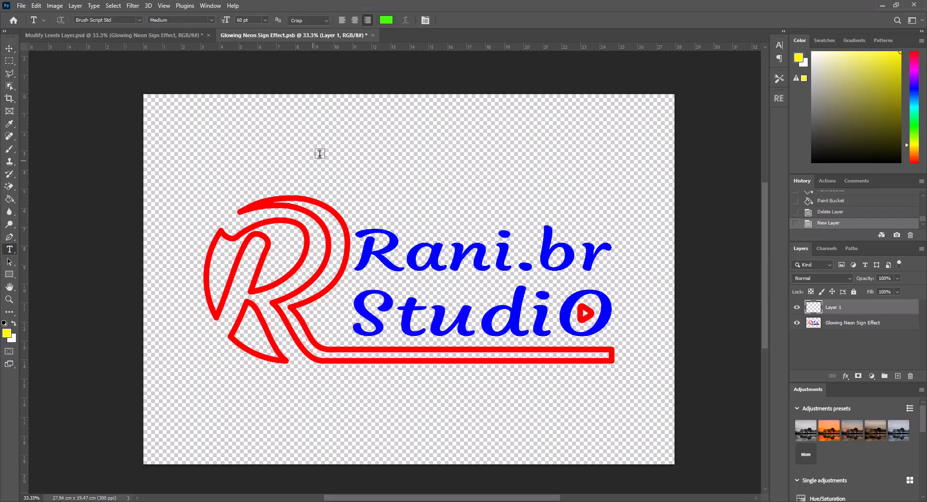
left_click(381, 149)
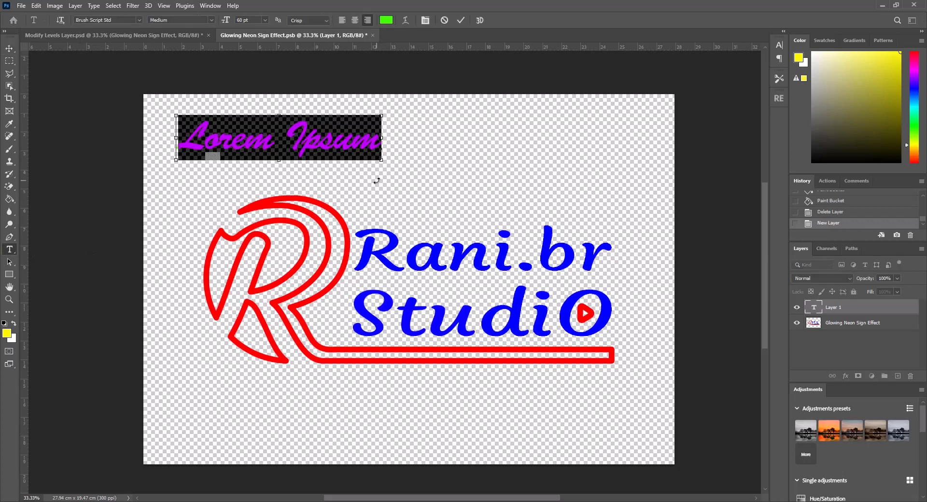
type("Glowing Neon Sign Effect")
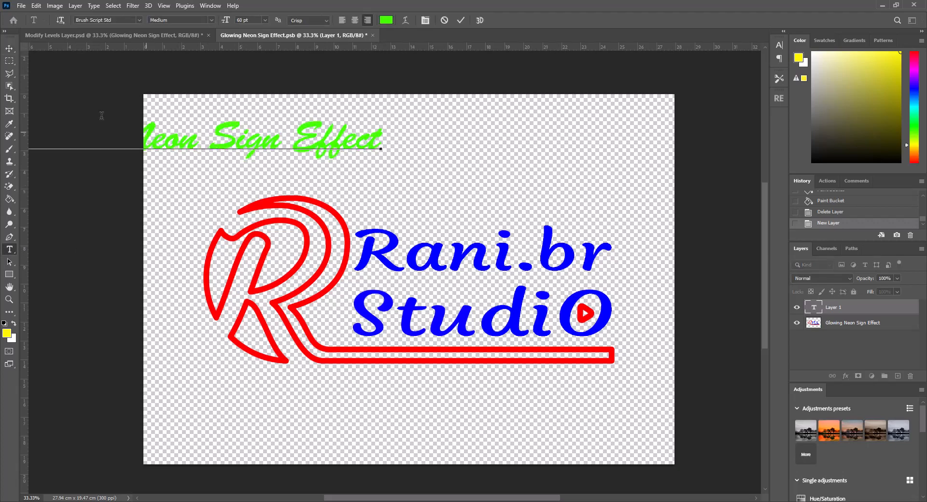
Step: Center the green text above the logo, then save the smart object and view the updated sign in Modify Levels Layer.psd
left_click(9, 49)
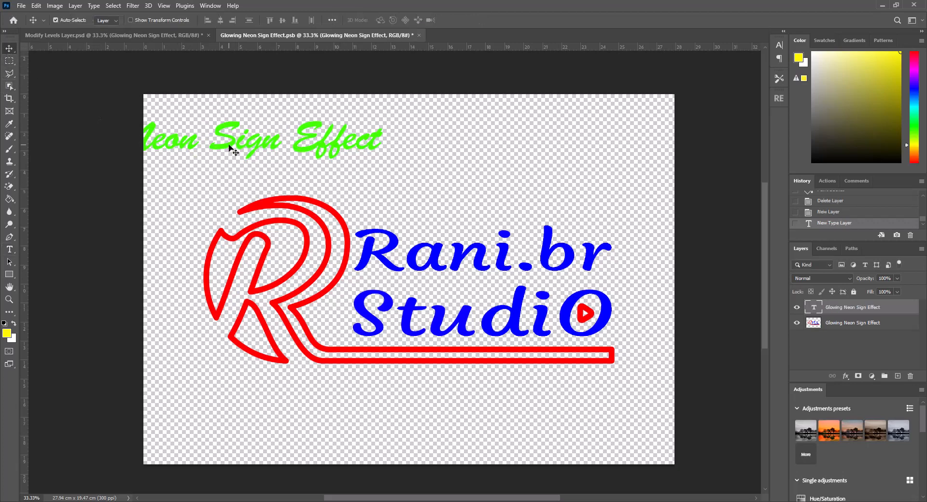
left_click_drag(239, 145, 453, 153)
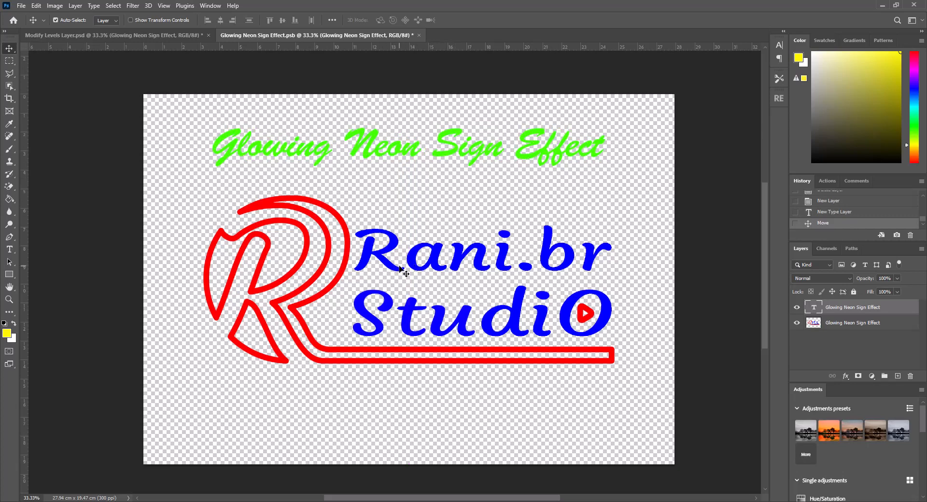
key("ctrl+s")
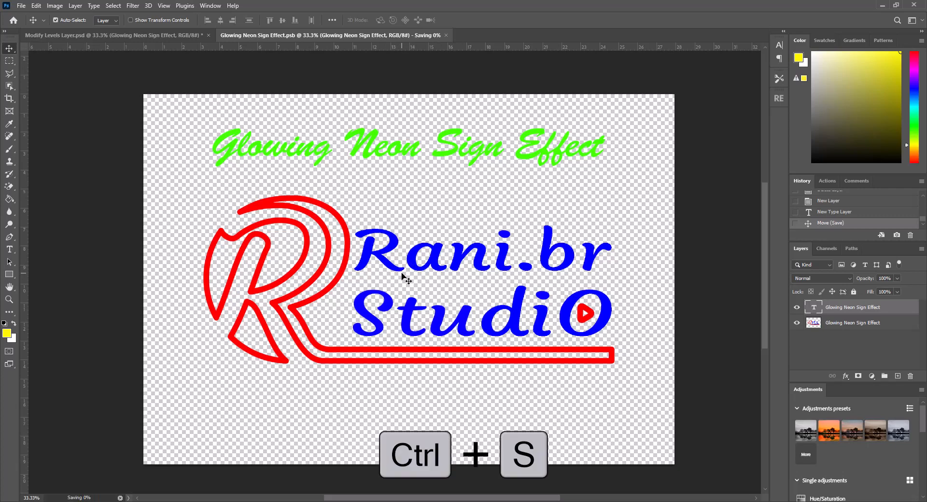
left_click(140, 36)
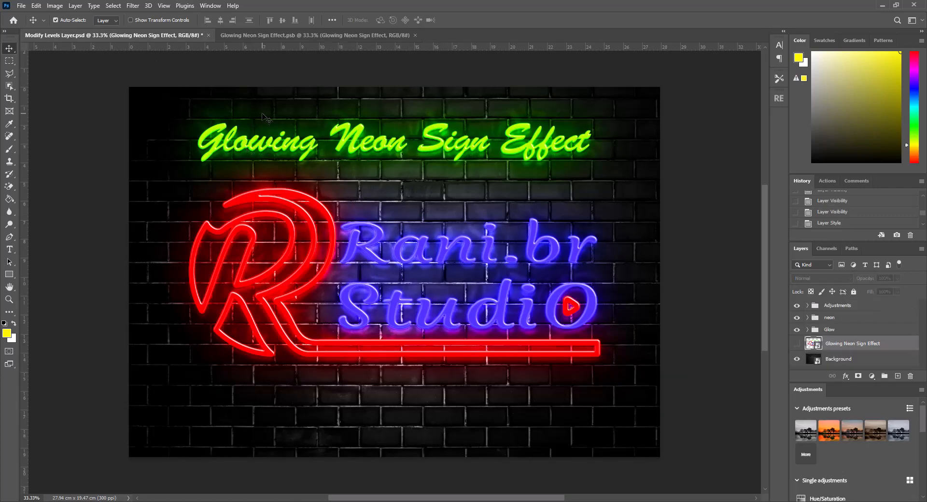
Step: Back in the smart object file, scale the green text to about 114% and re-center it above the logo
left_click(275, 36)
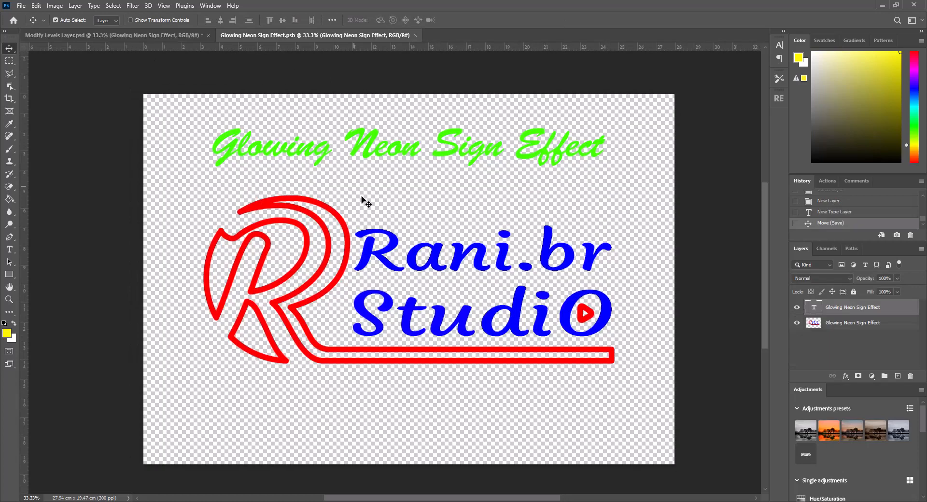
key("ctrl")
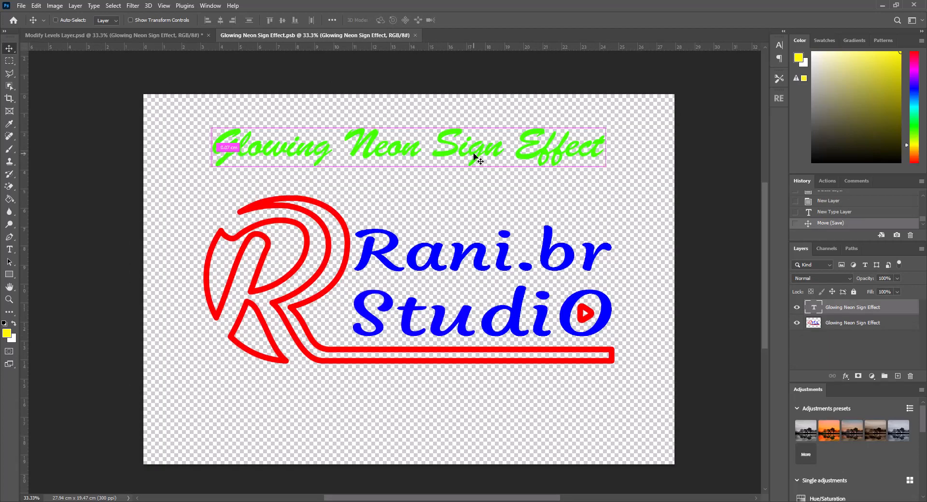
key("ctrl+t")
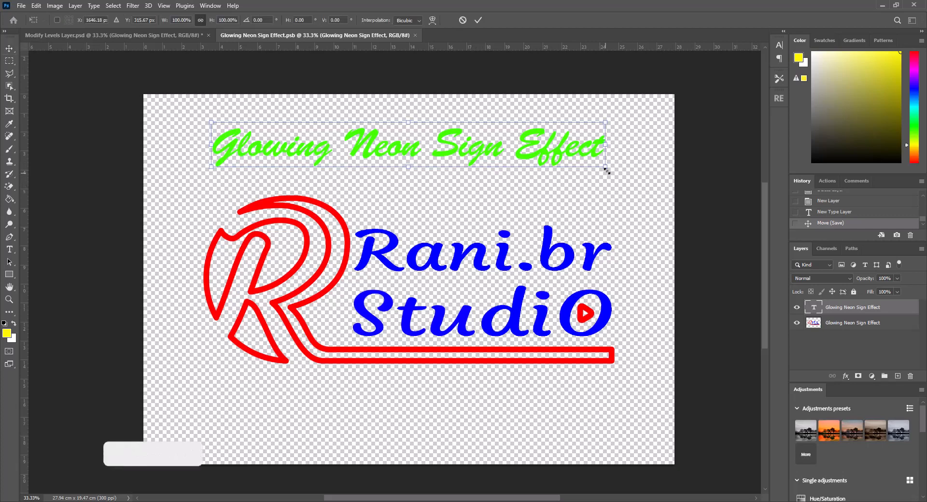
left_click_drag(606, 166, 659, 194)
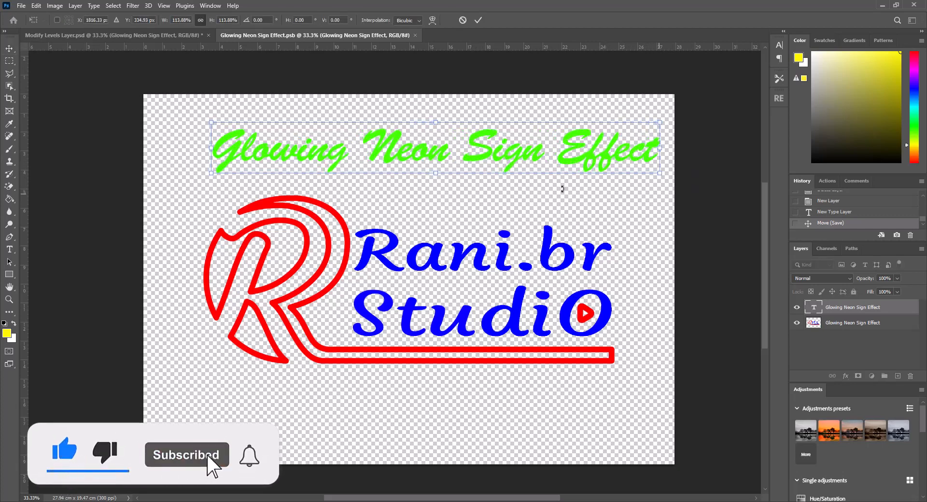
key("Return")
left_click_drag(513, 165, 487, 161)
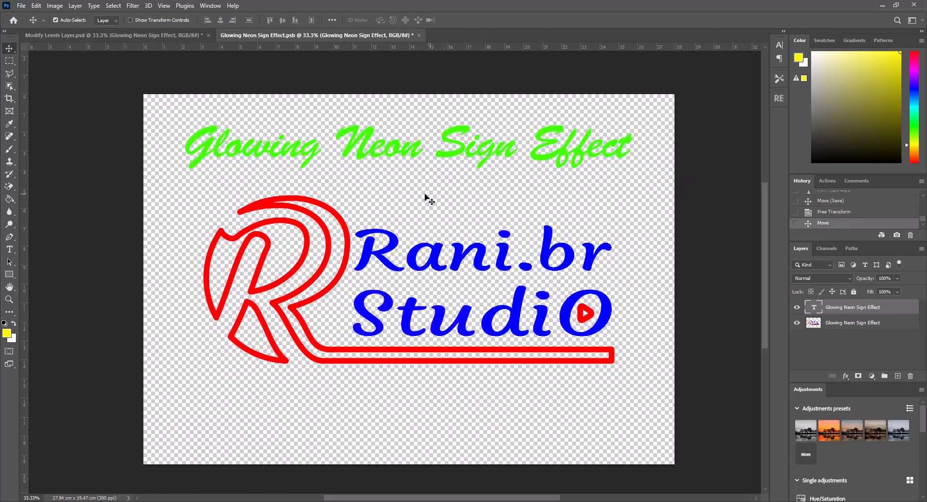
Step: Set the foreground color to yellow #fff600 and Paint Bucket fill the R, n, period and r of "Rani.br" on the logo layer
left_click(8, 334)
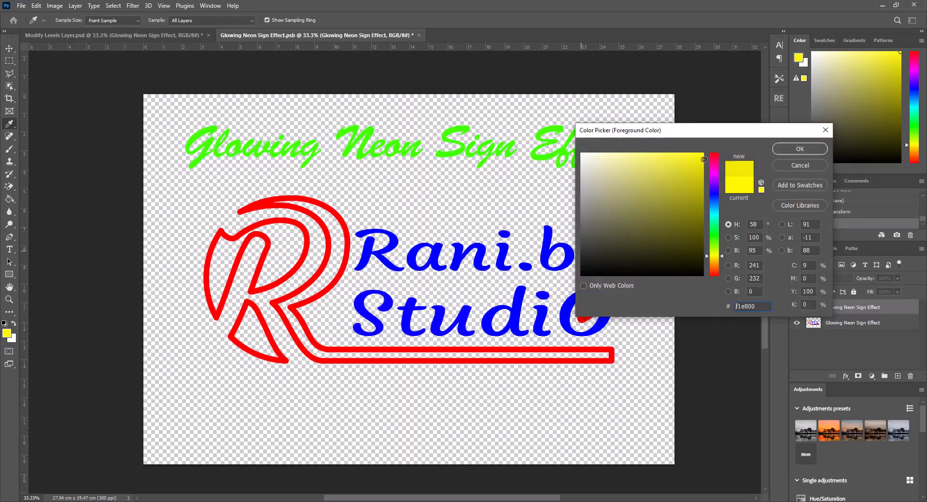
left_click_drag(704, 155, 706, 149)
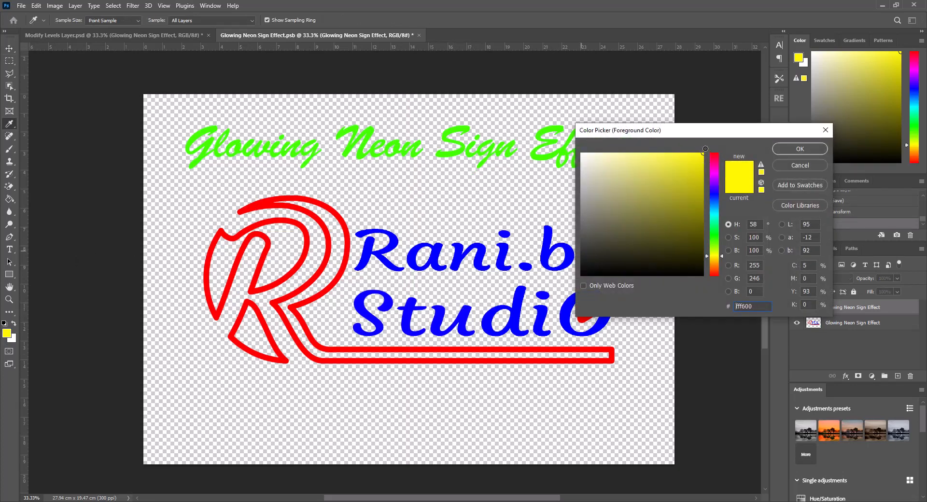
left_click(801, 148)
left_click(9, 199)
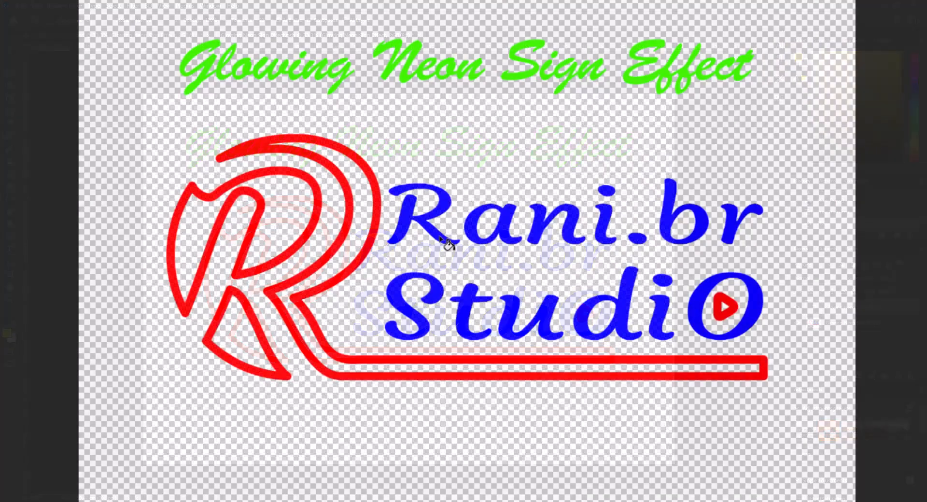
left_click(395, 265)
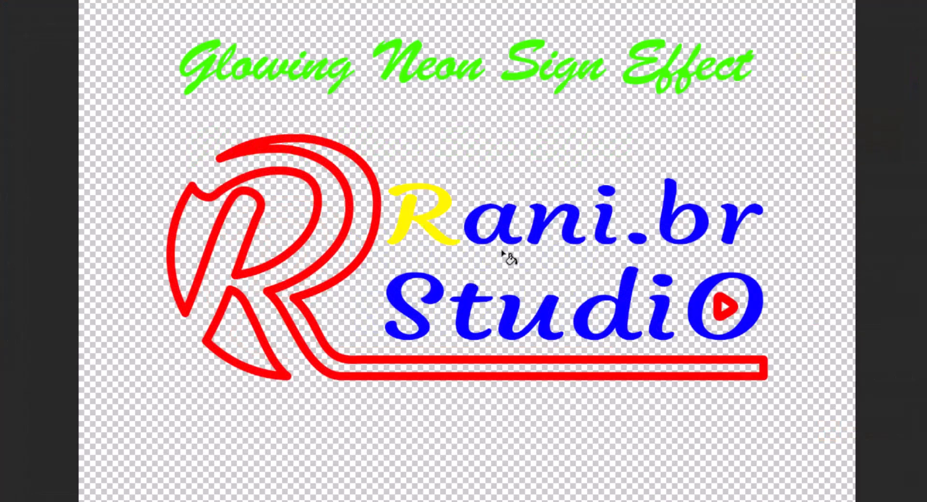
left_click(540, 238)
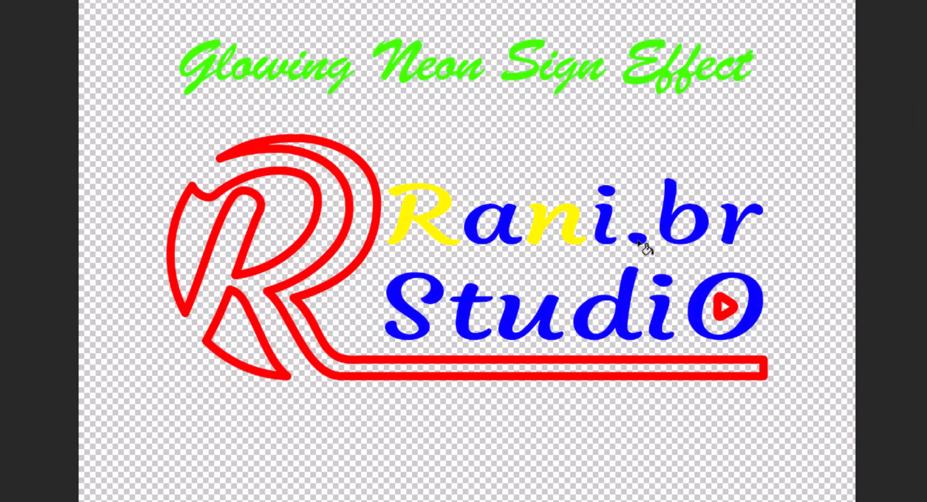
left_click(640, 241)
left_click(734, 229)
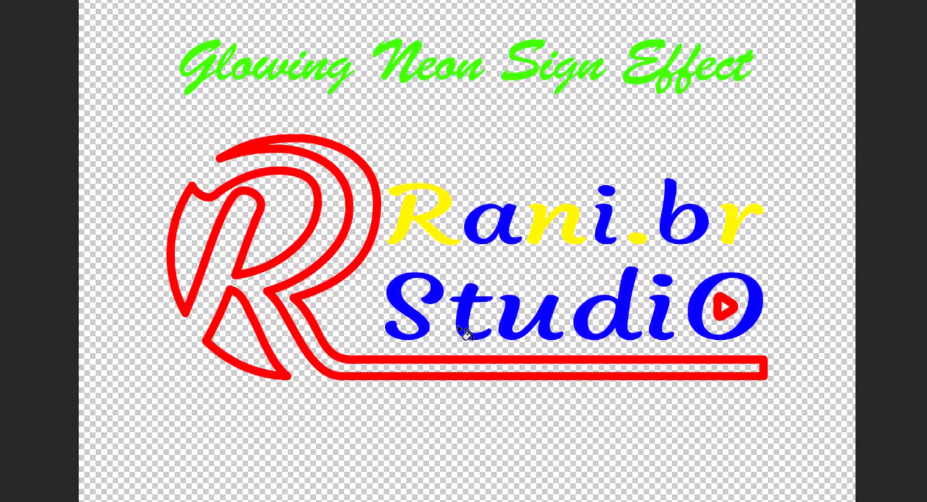
Step: Fill the S, u and i of "Studio", including the dot of the i, with the same yellow
left_click(425, 324)
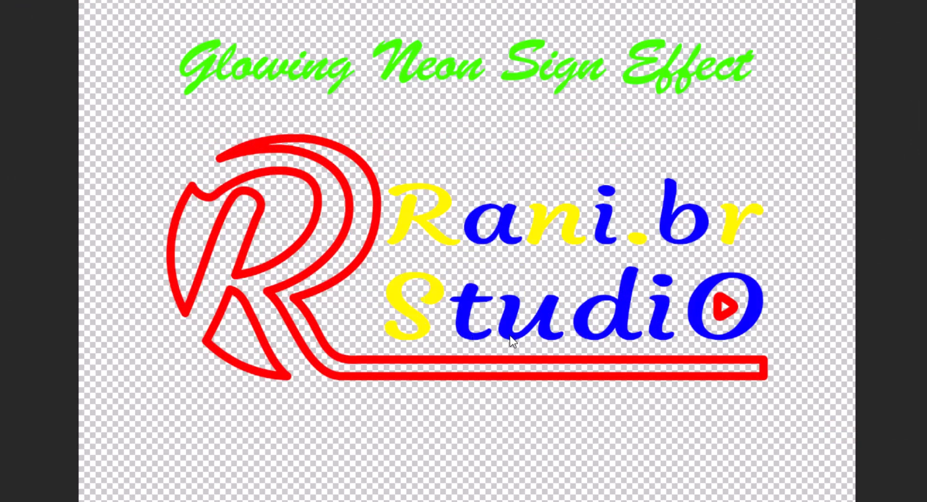
left_click(511, 334)
left_click(667, 312)
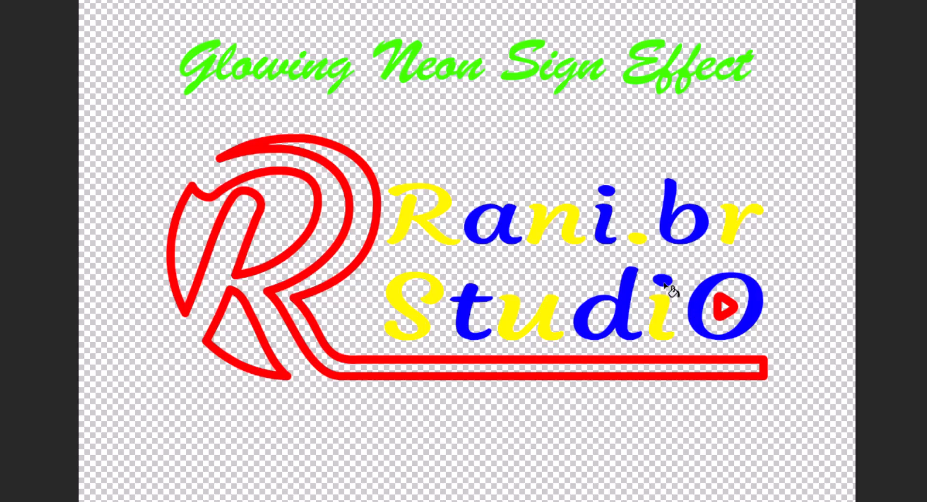
left_click(666, 283)
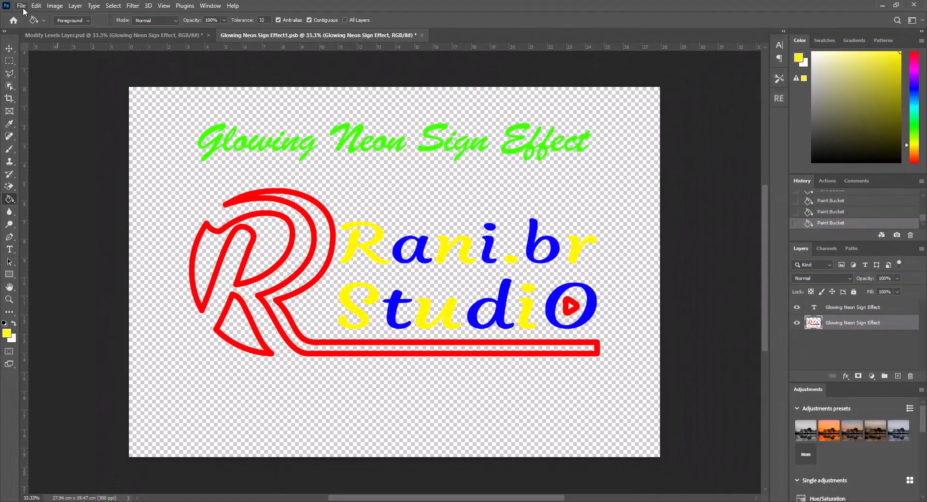
Step: Save the recolored smart object file and view the updated neon sign in Modify Levels Layer.psd
left_click(21, 6)
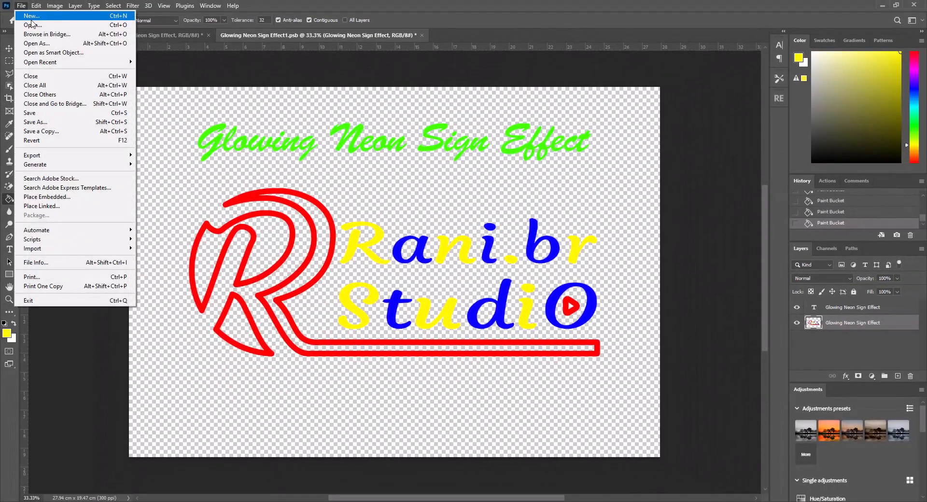
left_click(53, 113)
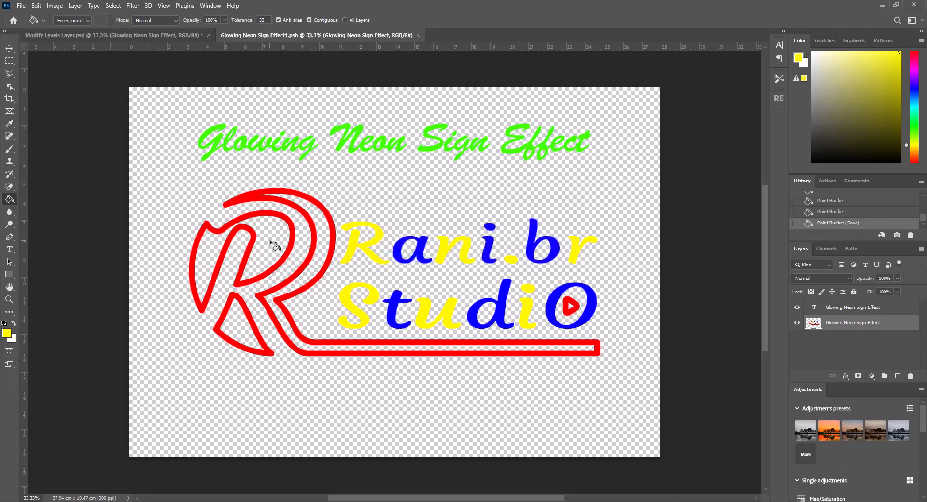
left_click(128, 34)
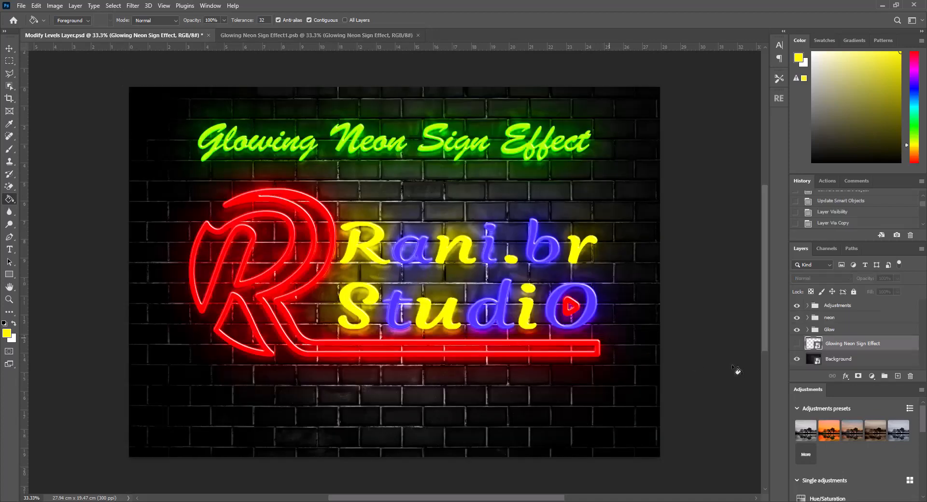